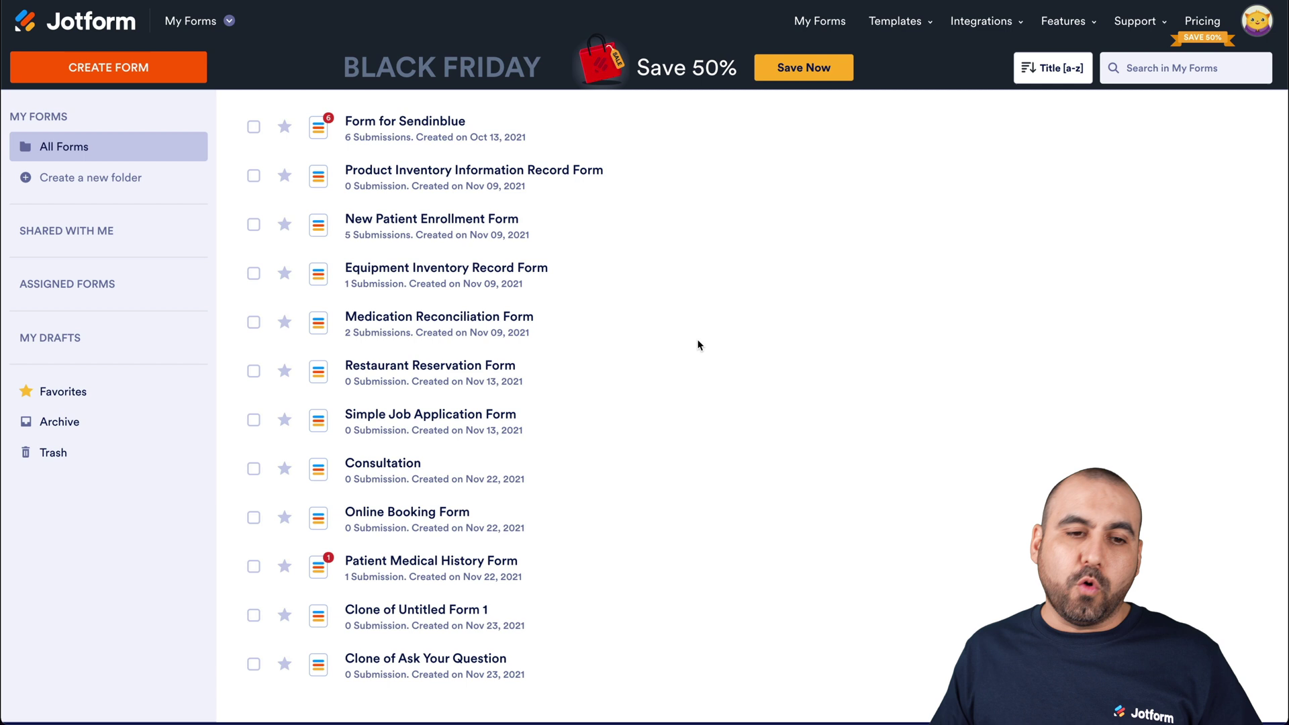
Step: Create a new blank form from scratch using the Classic Form one-page layout
left_click(151, 67)
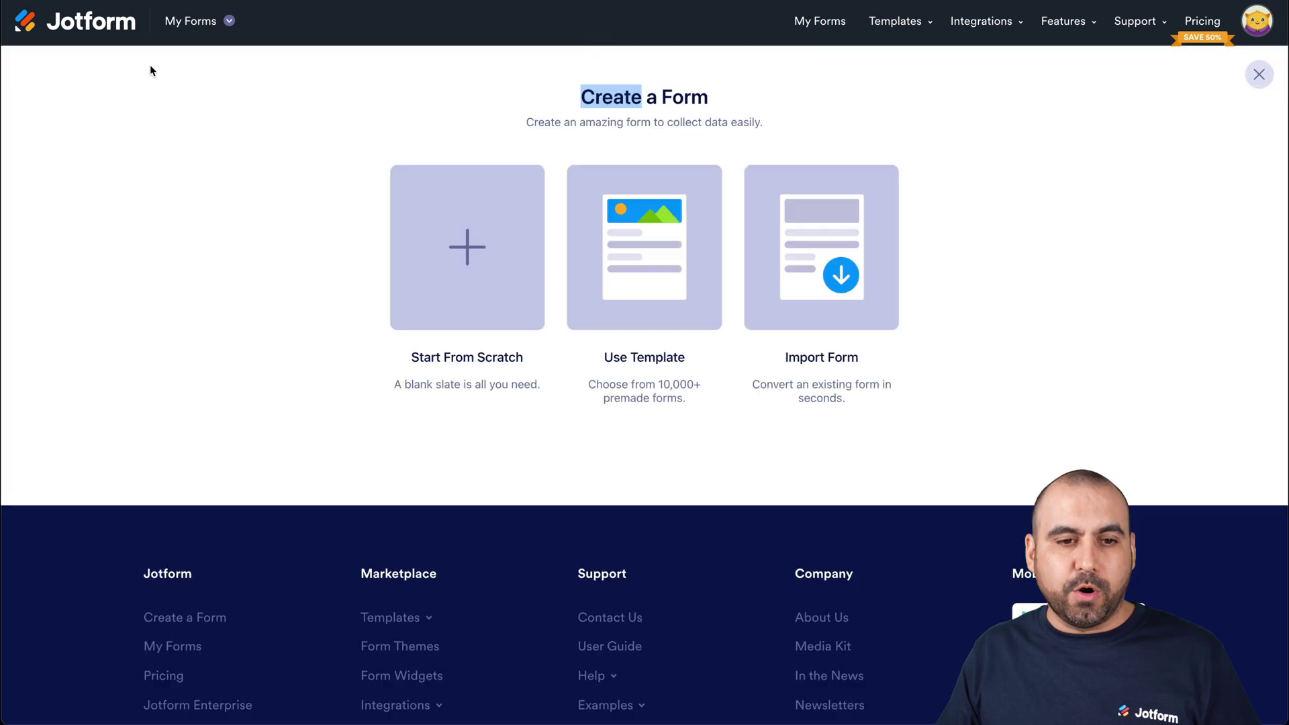
left_click(521, 249)
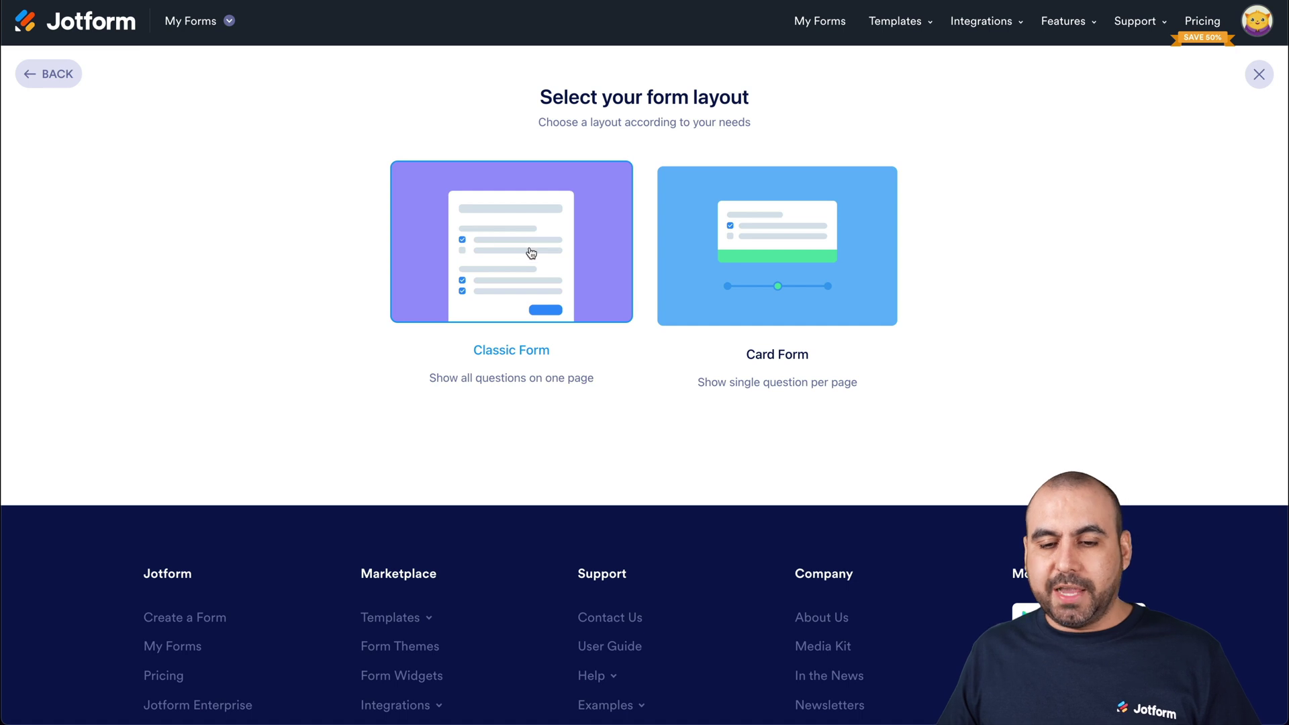
left_click(530, 250)
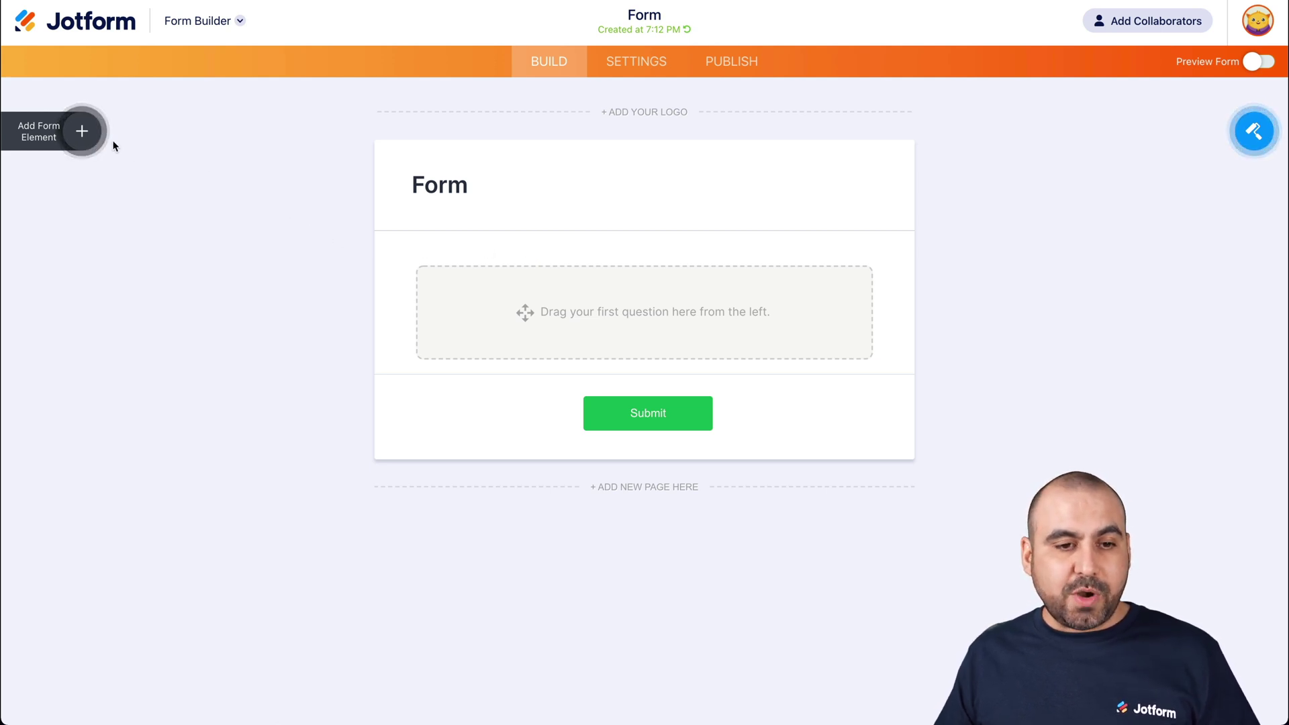
Step: Add Full Name, Dropdown and Multiple Choice elements to the form
left_click(84, 131)
left_click_drag(100, 209, 510, 345)
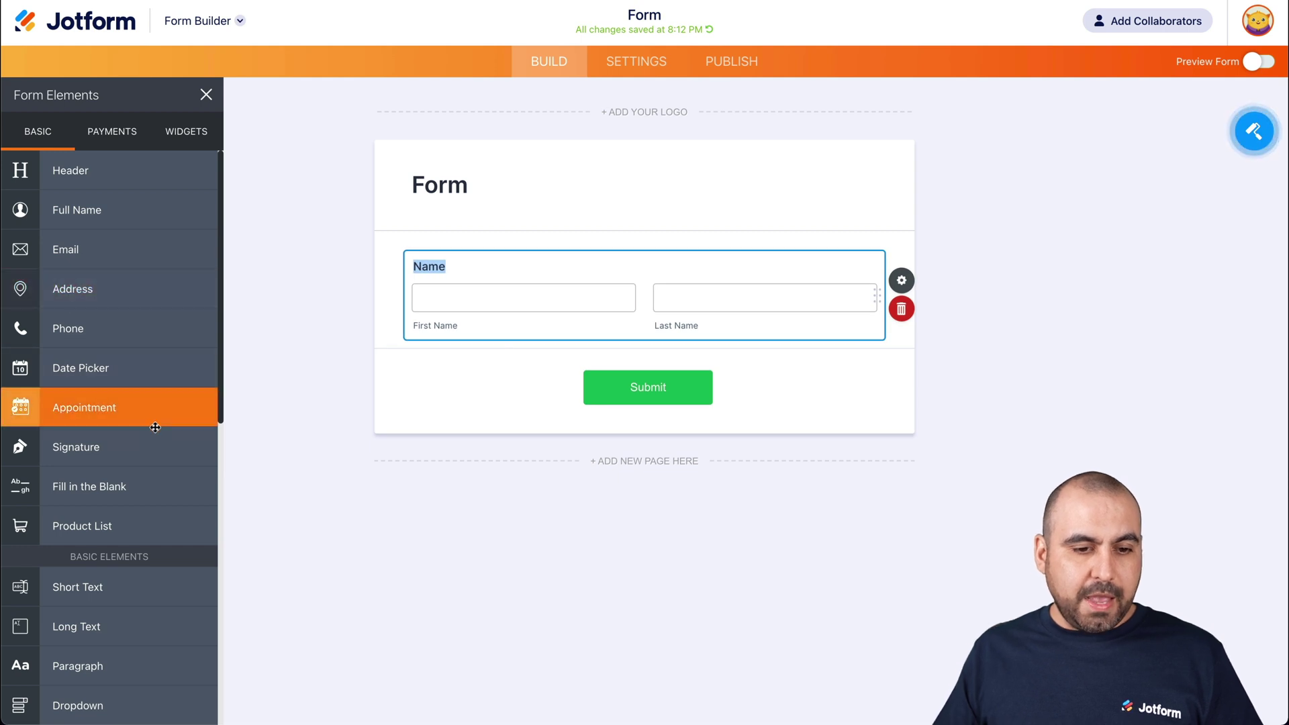
scroll(155, 432, "down", 1)
scroll(155, 431, "down", 5)
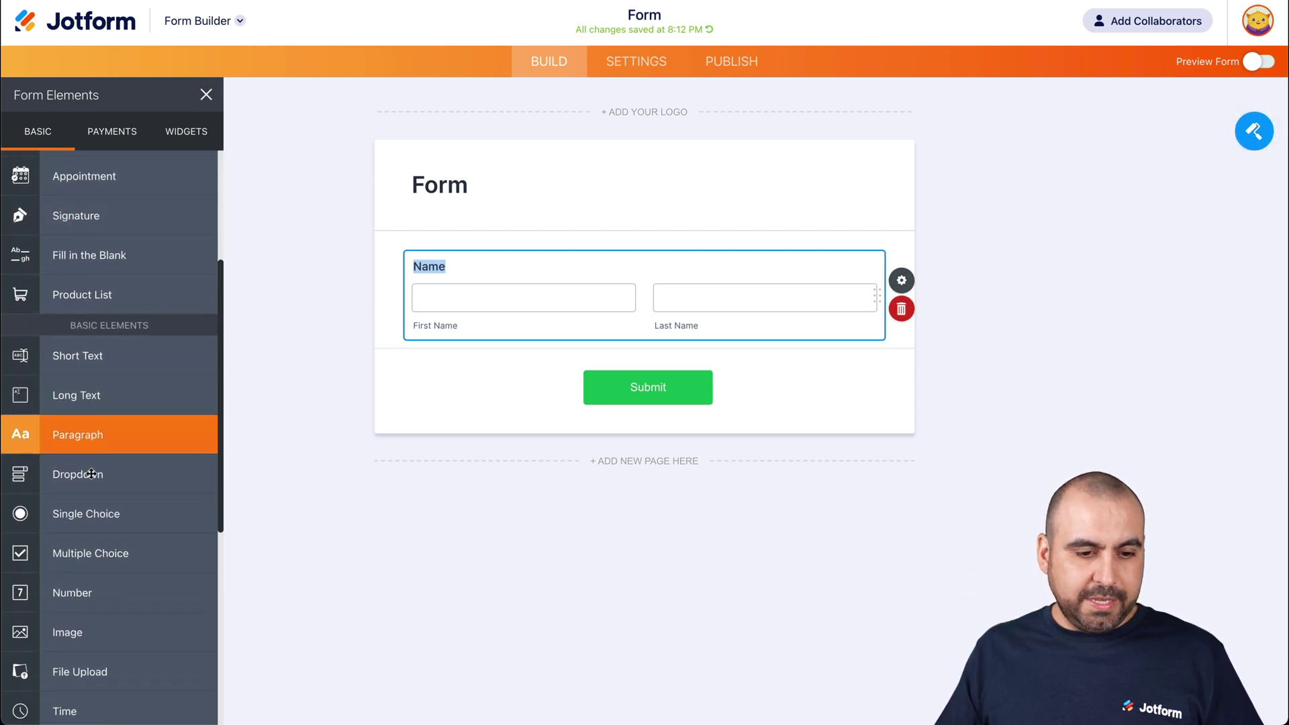
left_click_drag(64, 472, 510, 366)
left_click_drag(126, 548, 617, 479)
Step: Label the dropdown 'Gender' and give it the options Male and Female
left_click(475, 342)
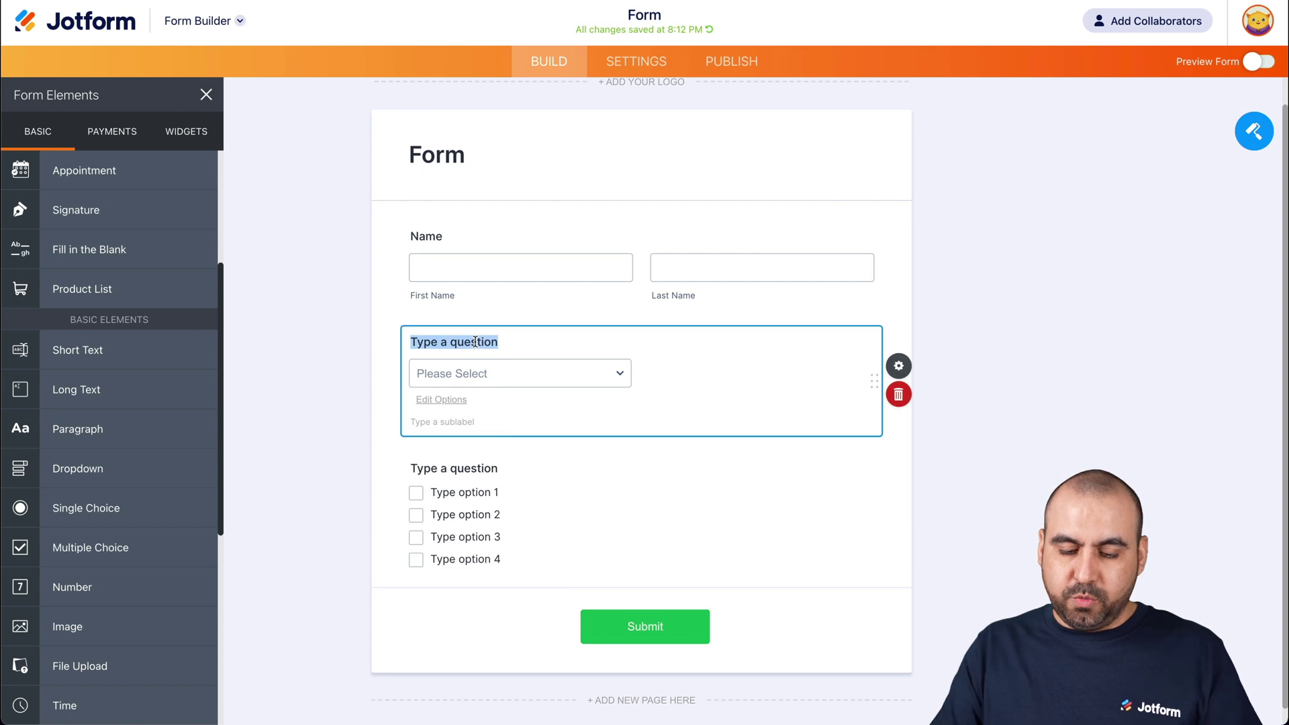
type("Gender")
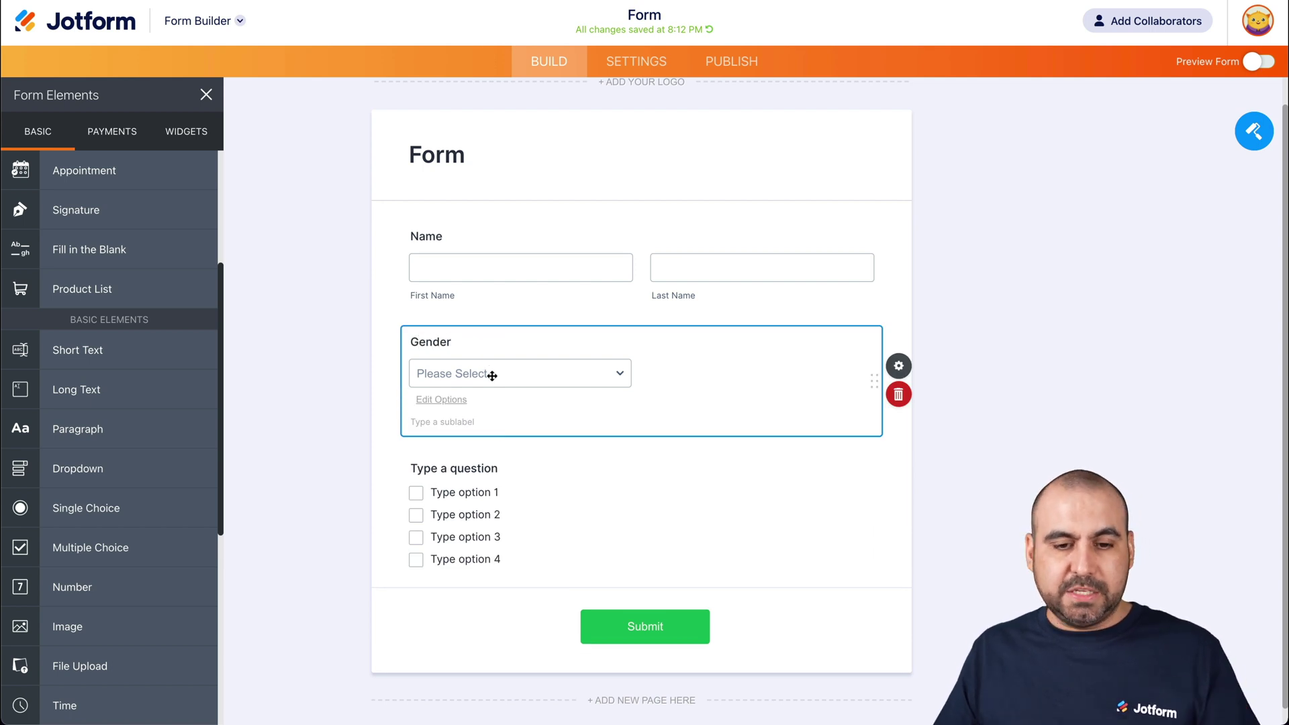
left_click(466, 400)
type("Mal")
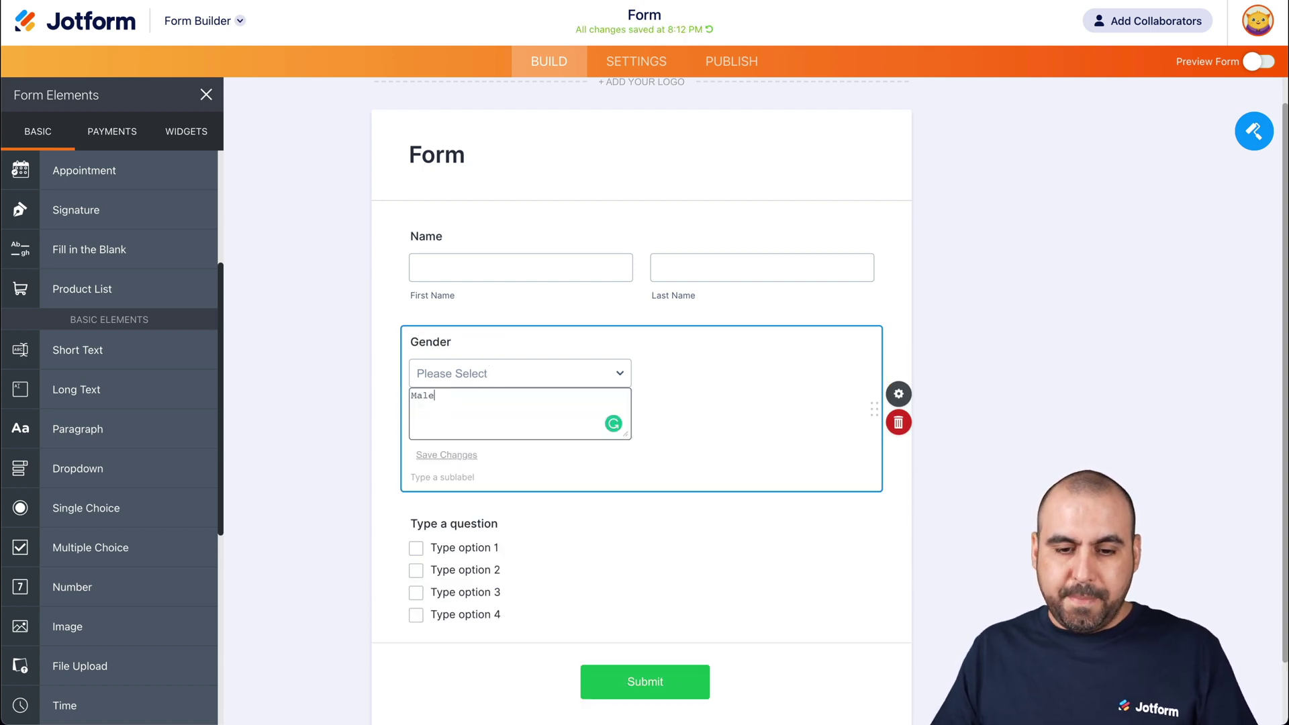
type("e")
key("Return")
type("Fema")
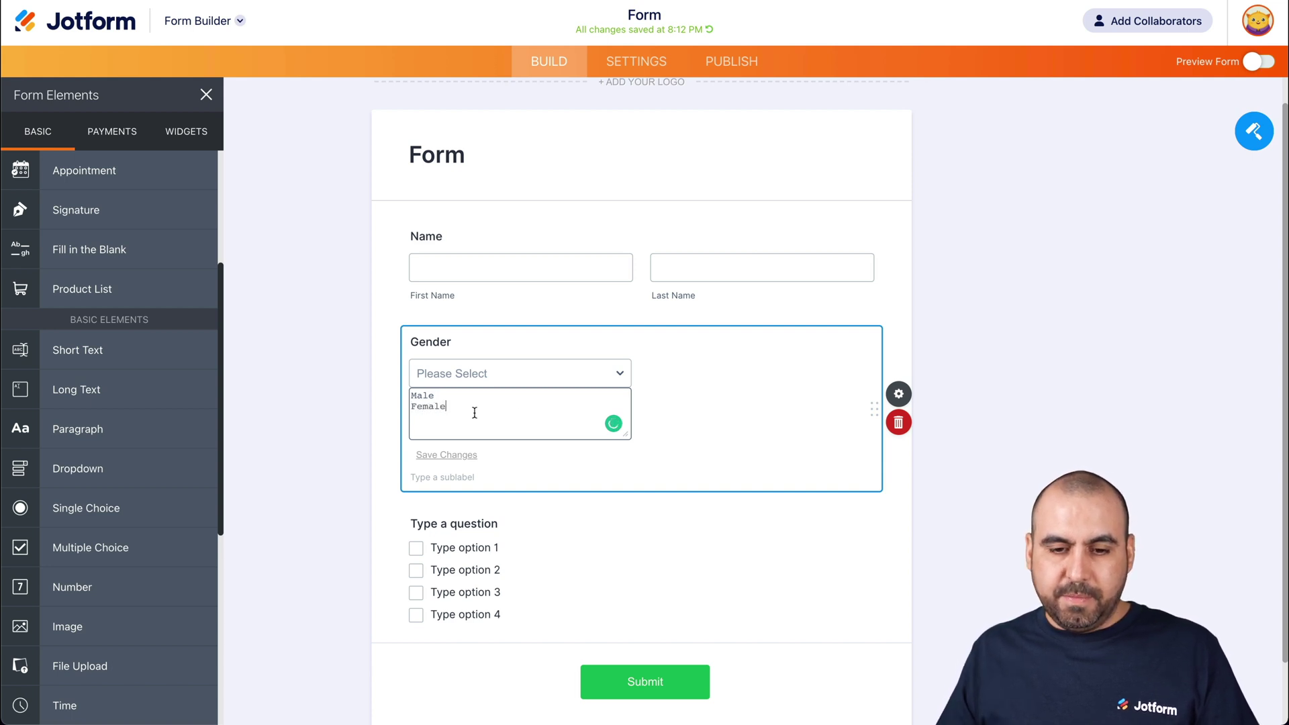
left_click(677, 412)
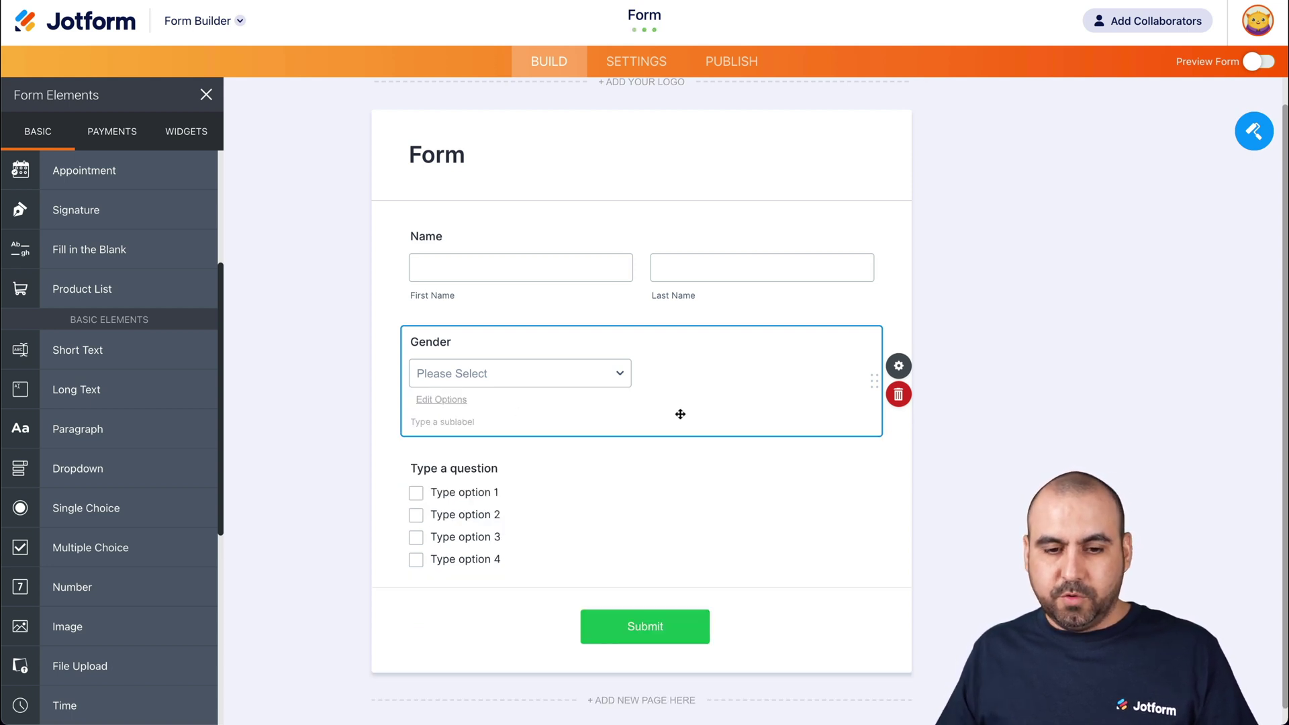
Step: Relabel the multiple-choice question 'What is your favorite color?'
left_click(446, 470)
left_click(446, 462)
type("W")
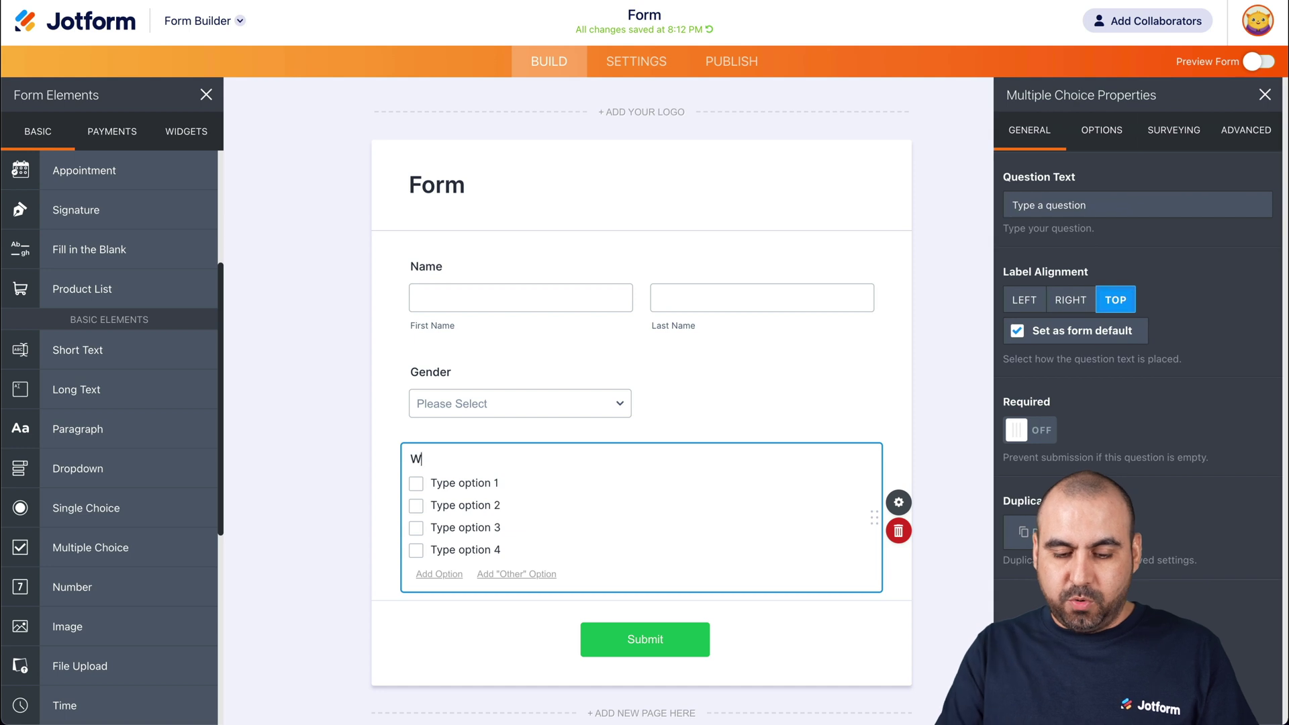
type("Hat co")
key("BackSpace")
key("BackSpace")
key("BackSpace")
key("BackSpace")
type("hat is your favorite color?")
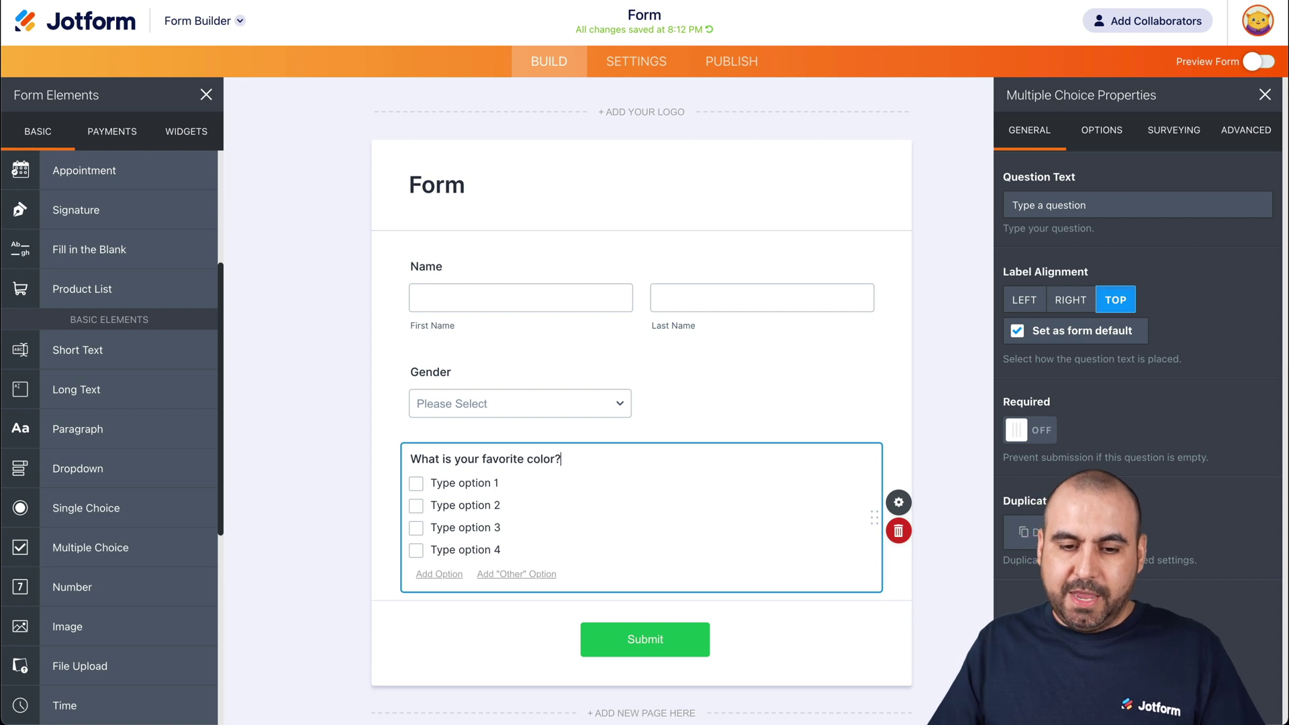
Step: Set the color question's options to White, Blue, Red and Green
left_click(470, 482)
type("White")
key("Tab")
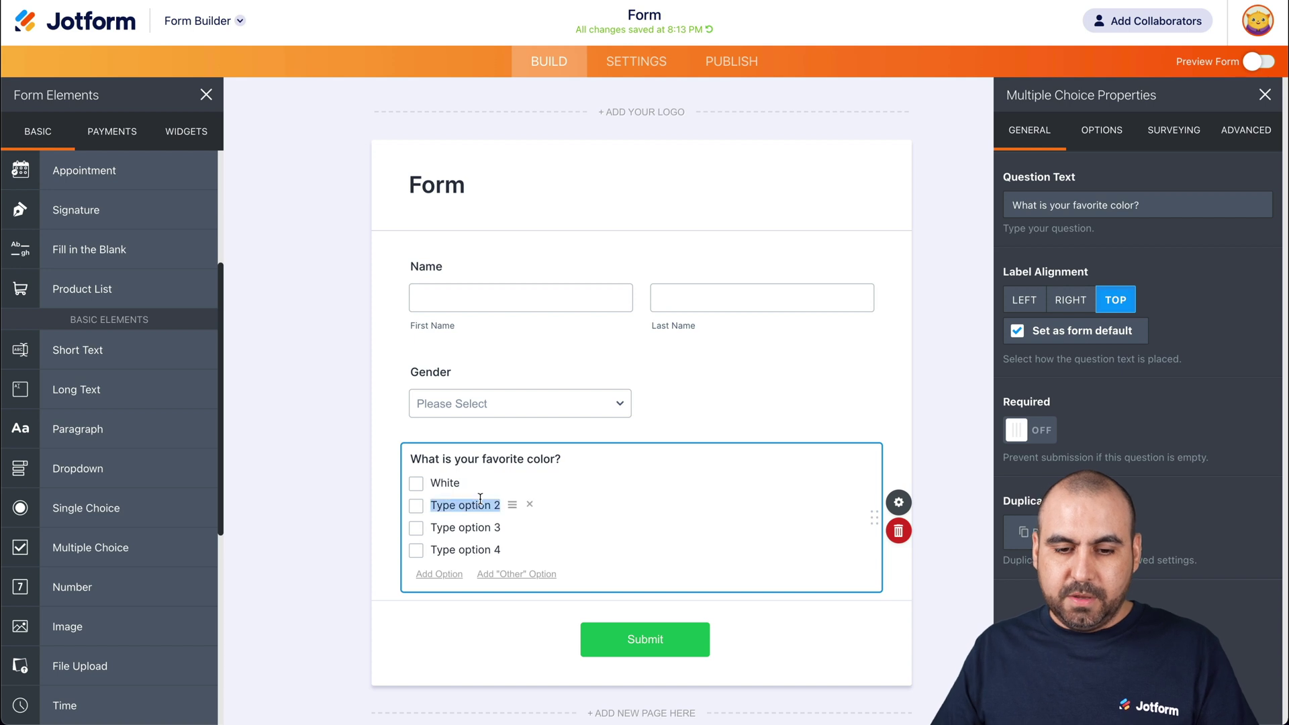
key("BackSpace")
type("Blue")
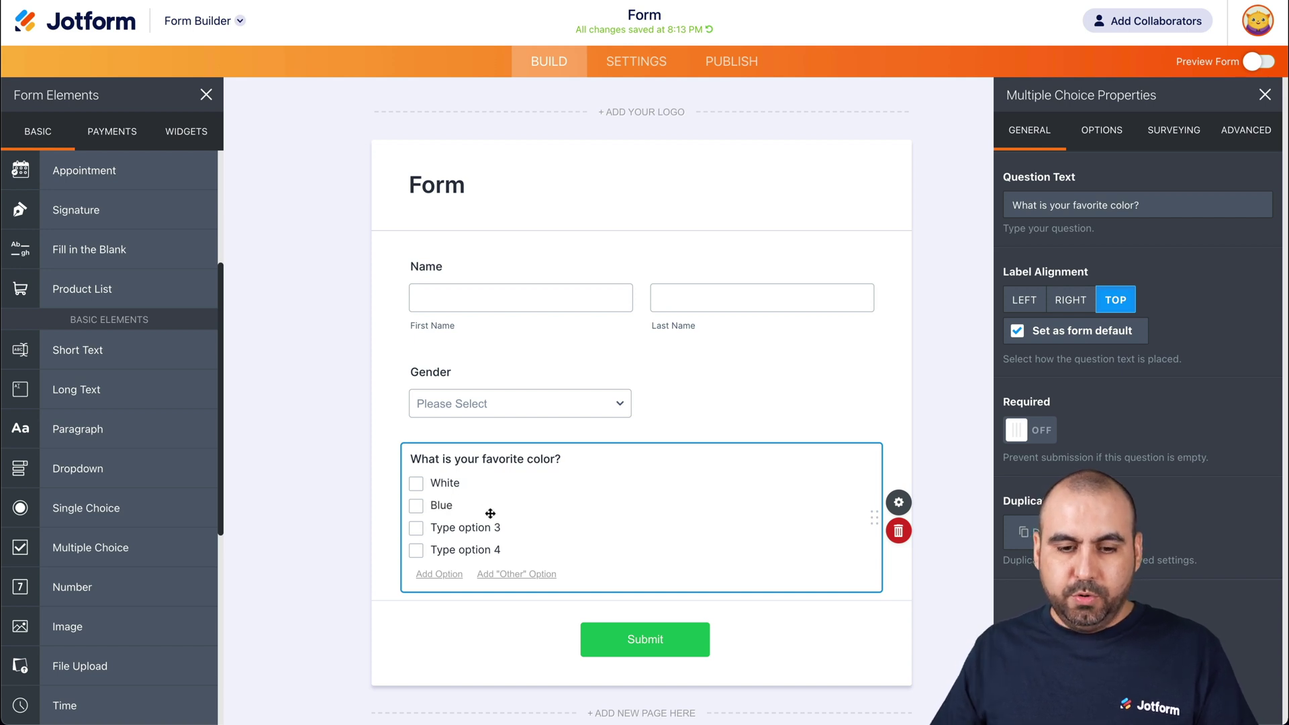
key("Tab")
type("Red")
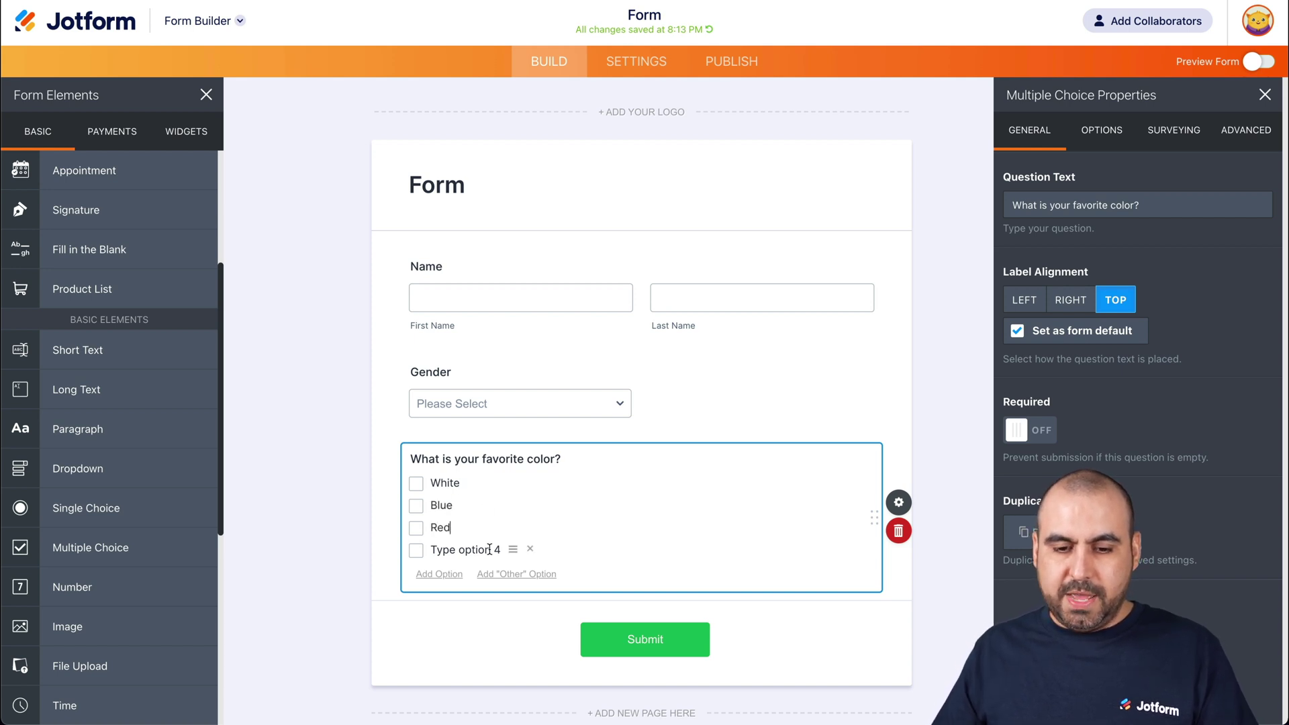
key("Tab")
type("Green")
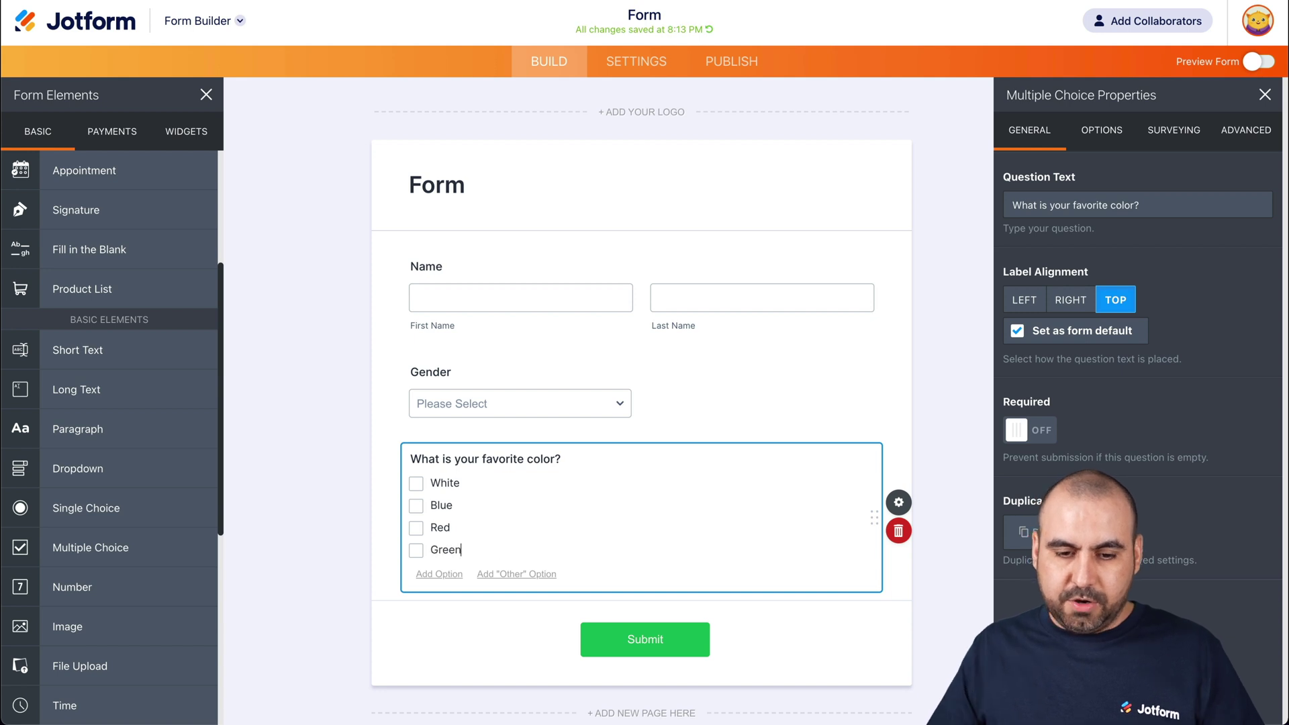
left_click(317, 429)
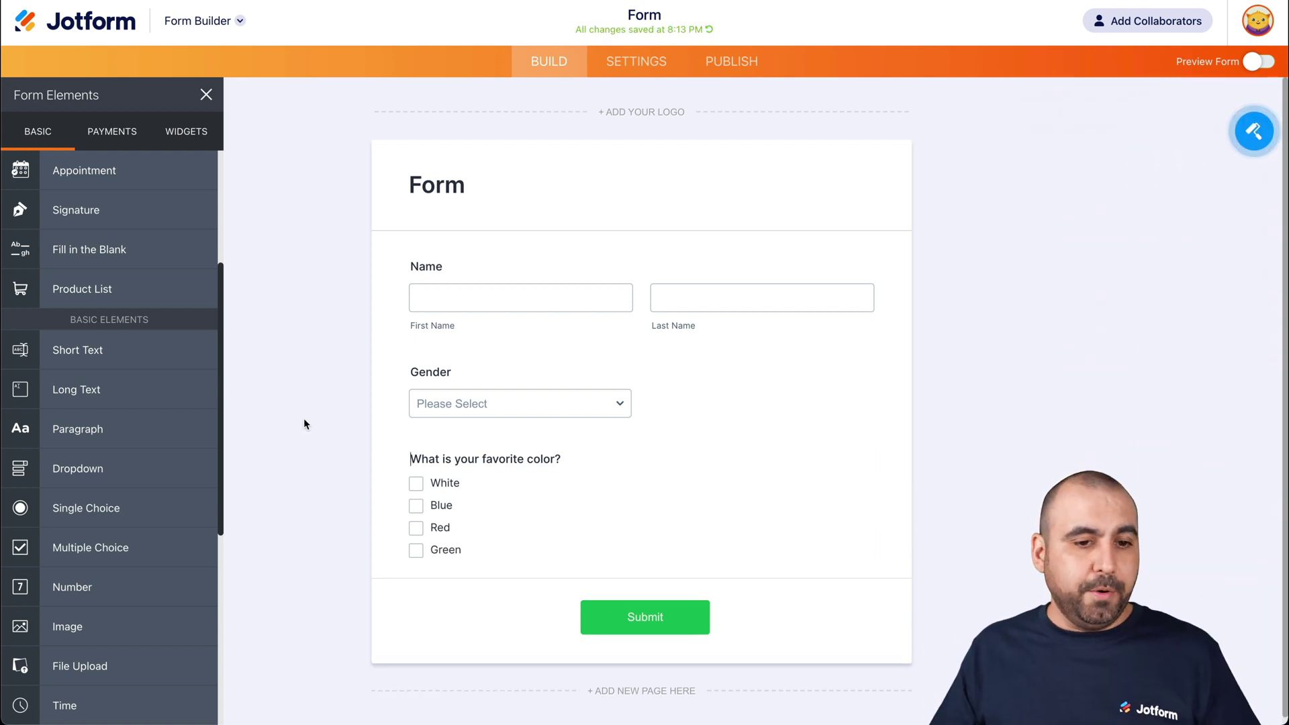
Step: Add an Email field below the favorite color question
scroll(145, 457, "up", 3)
scroll(145, 455, "up", 2)
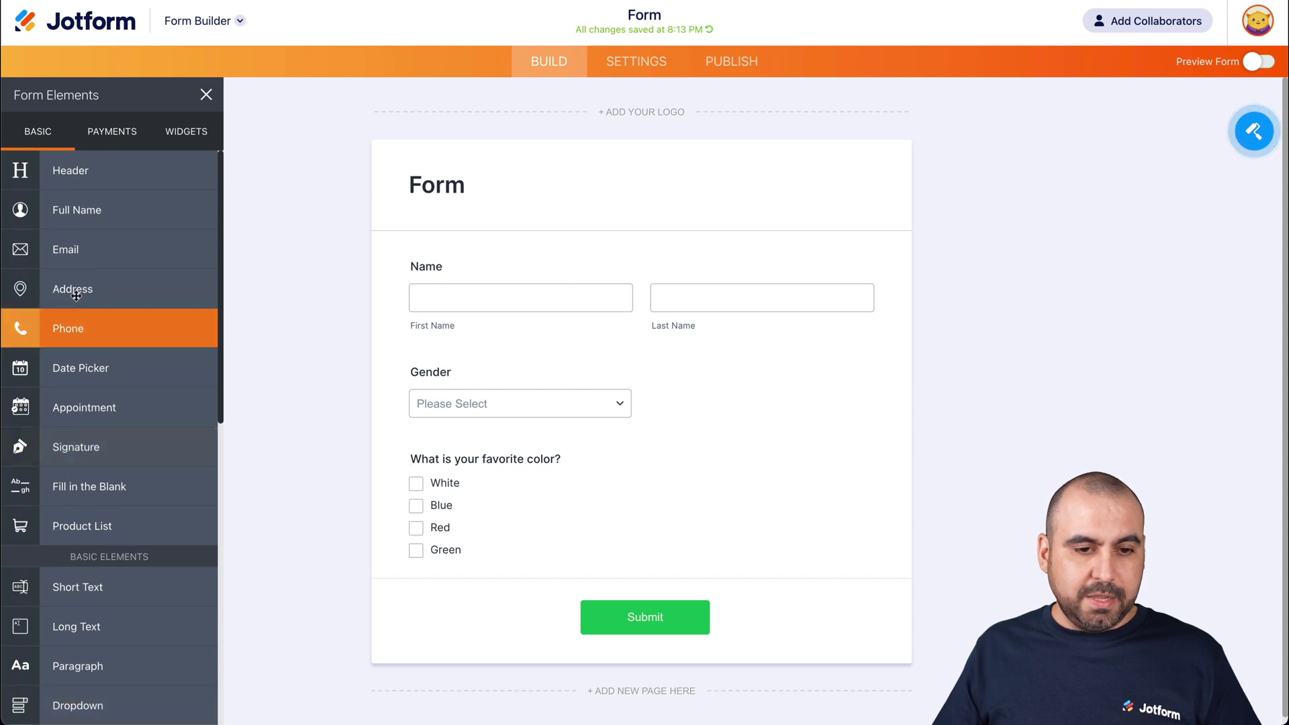
left_click_drag(63, 251, 472, 581)
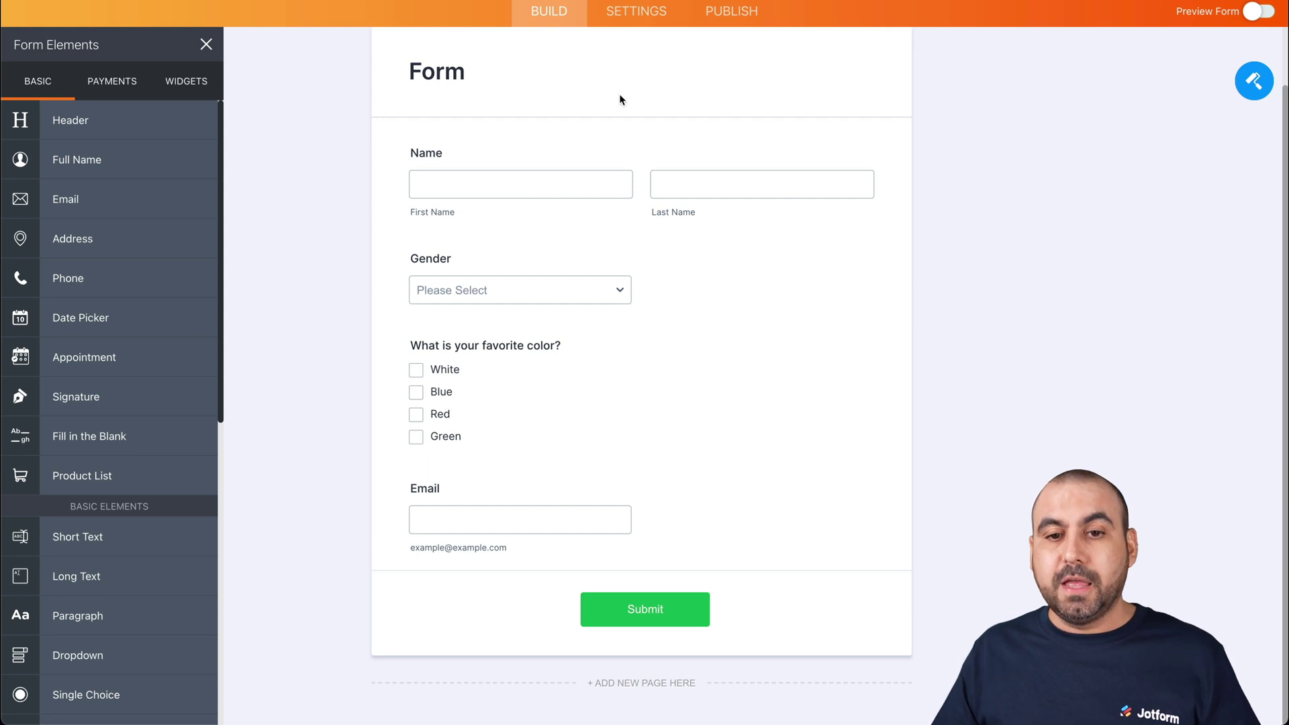
Step: Find the Mailchimp integration in the form's Settings > Integrations
left_click(636, 11)
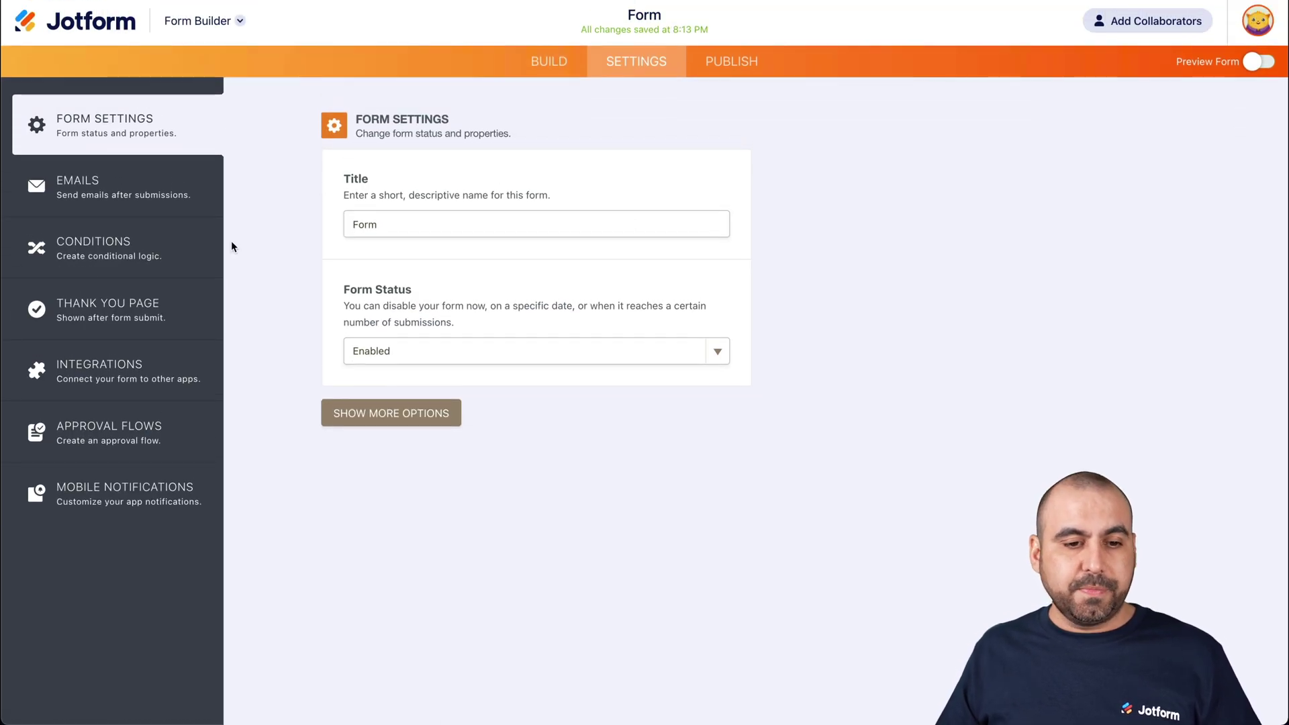
left_click(144, 356)
left_click(571, 163)
type("mailchim")
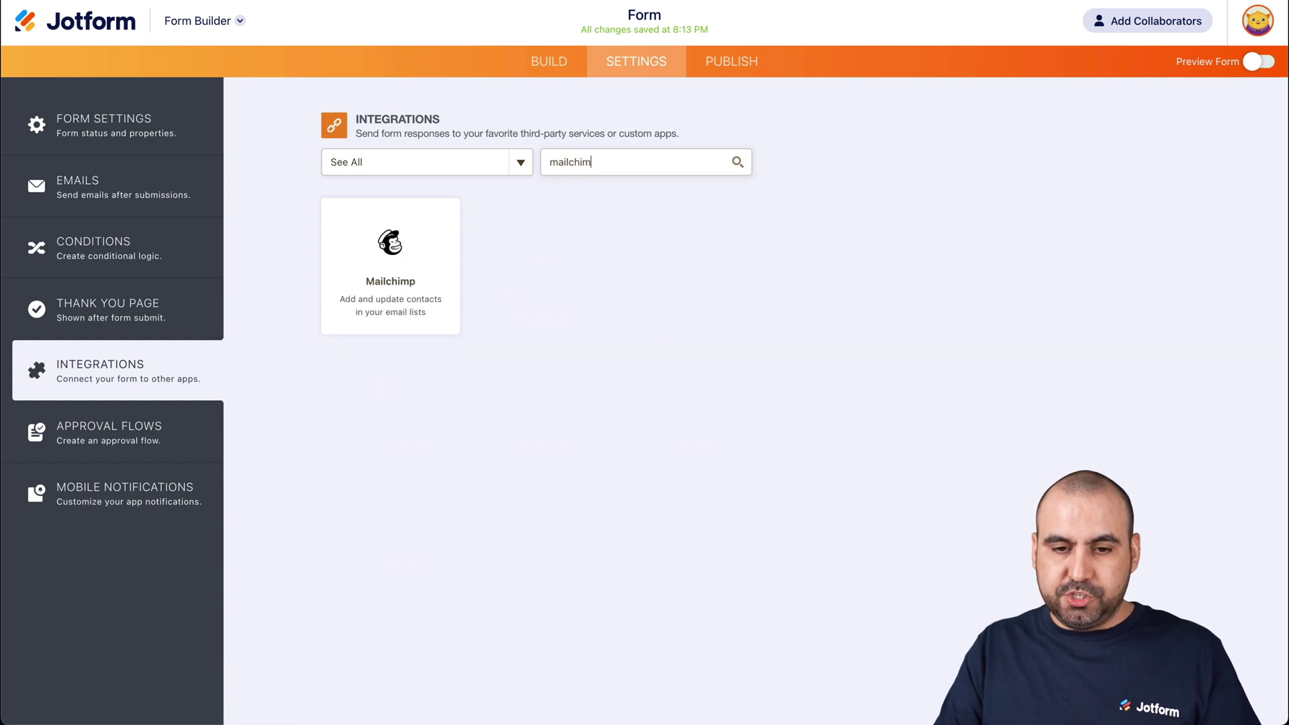
type("p")
left_click(423, 243)
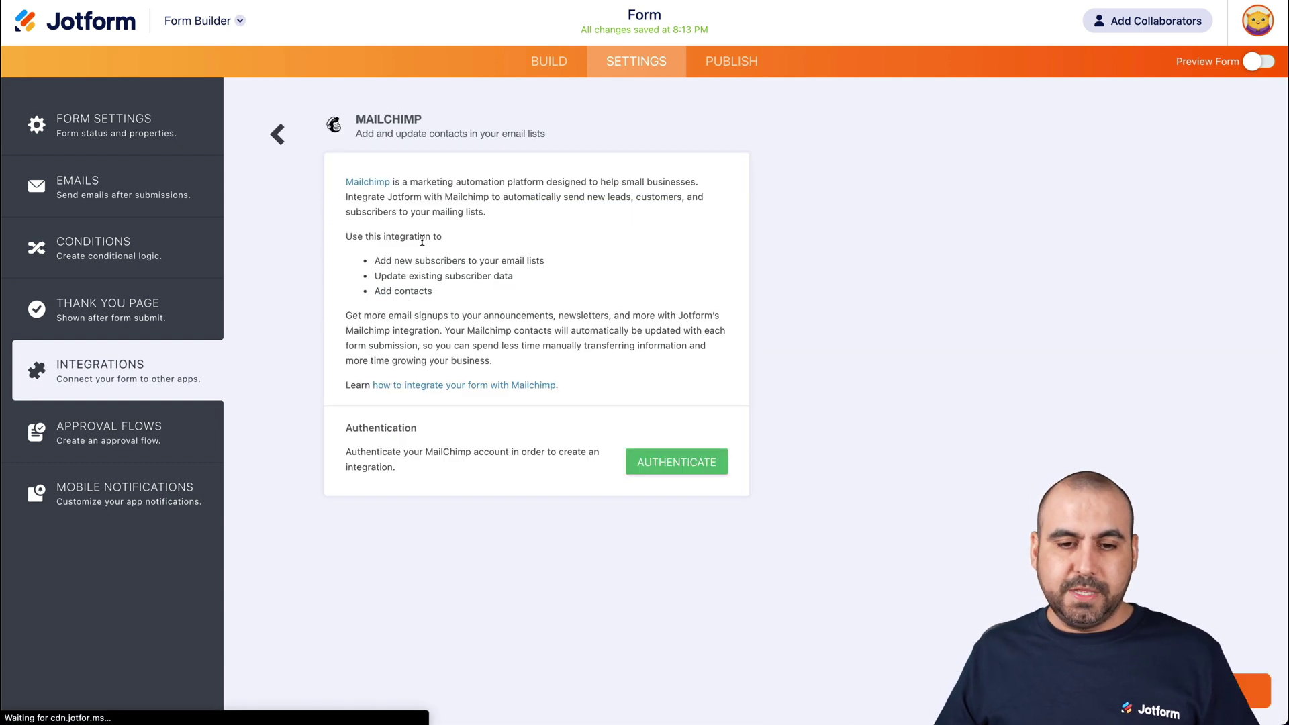
Step: Connect the Mailchimp account by signing in and allowing Jotform access
left_click(697, 462)
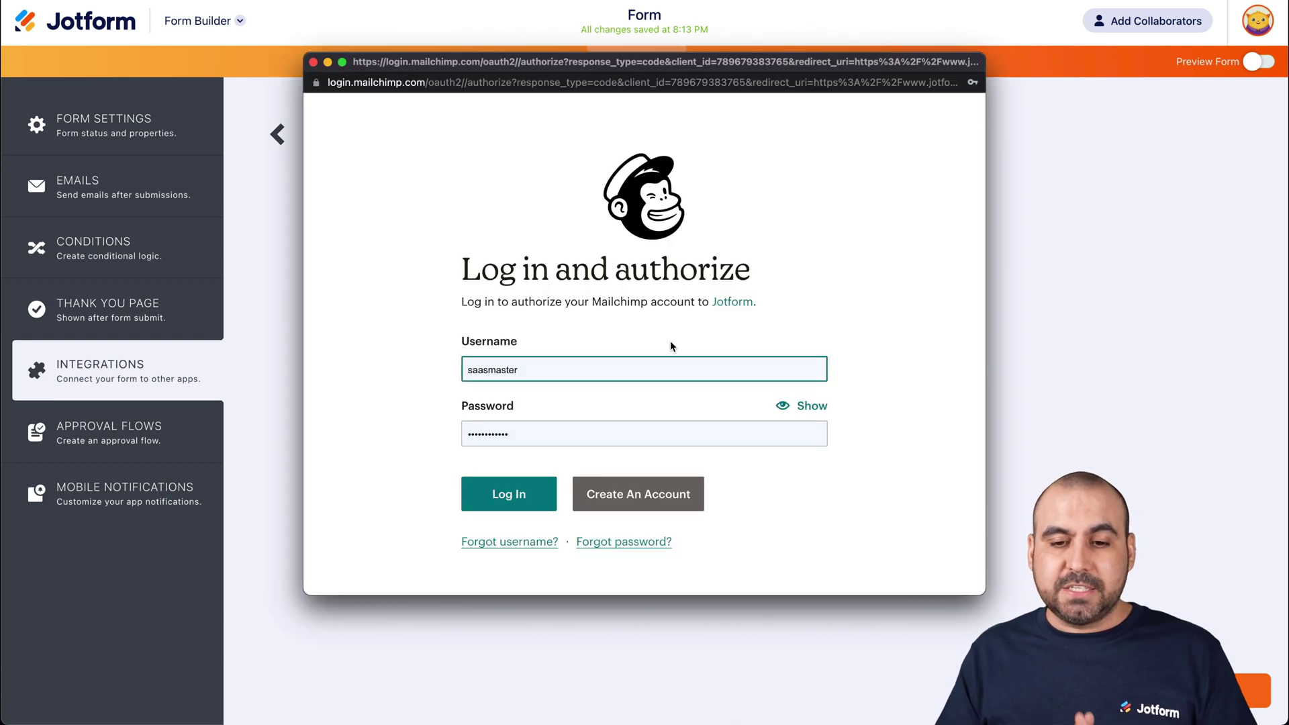
left_click(514, 498)
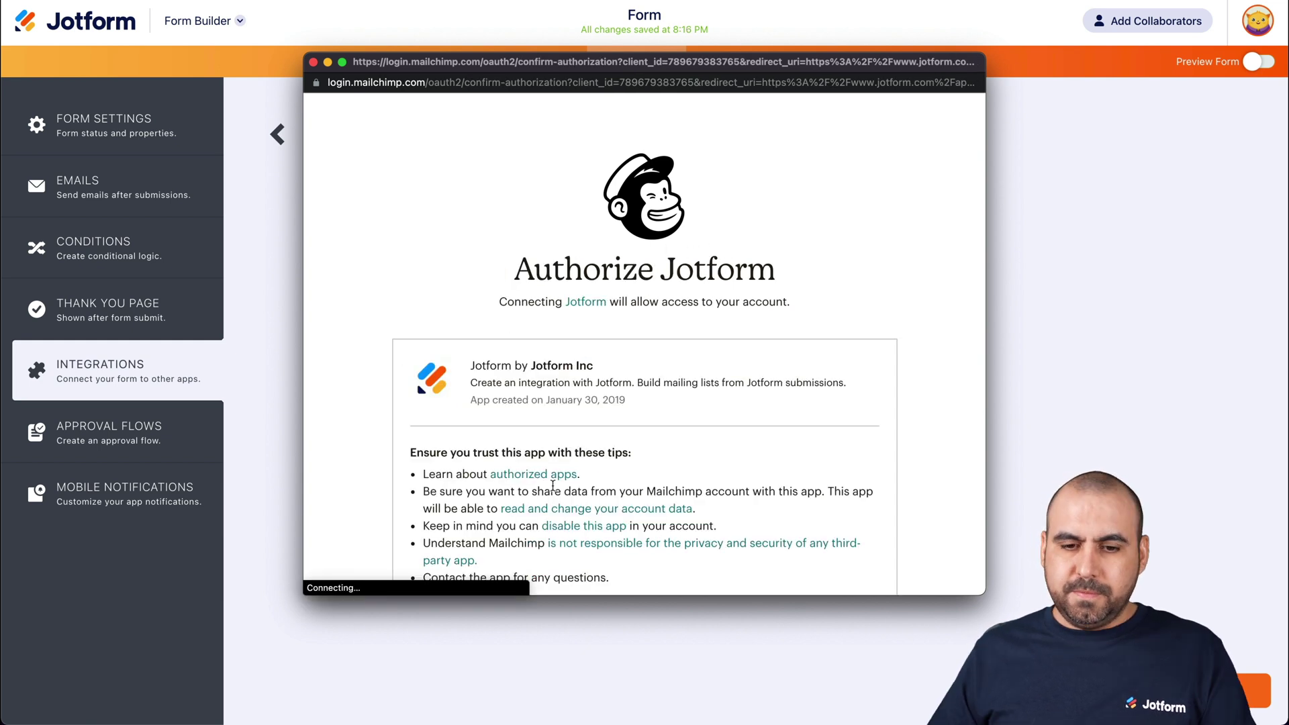
scroll(610, 457, "down", 3)
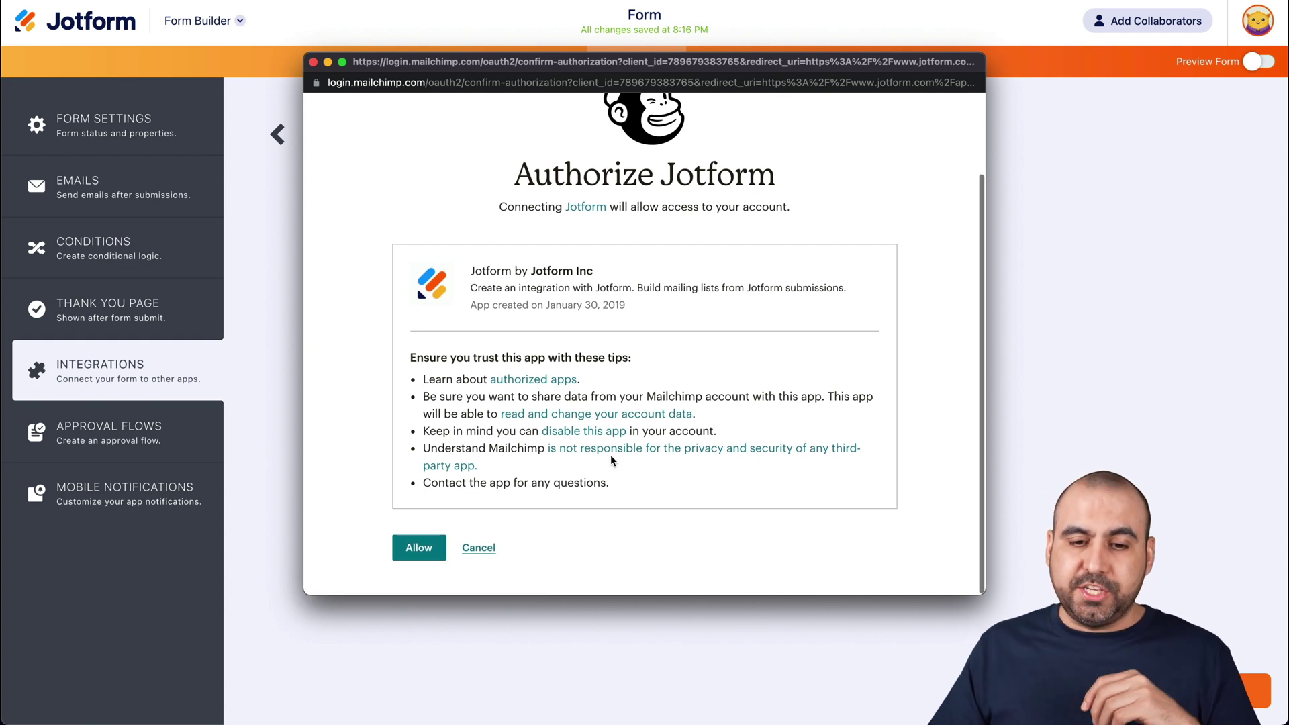
left_click(419, 548)
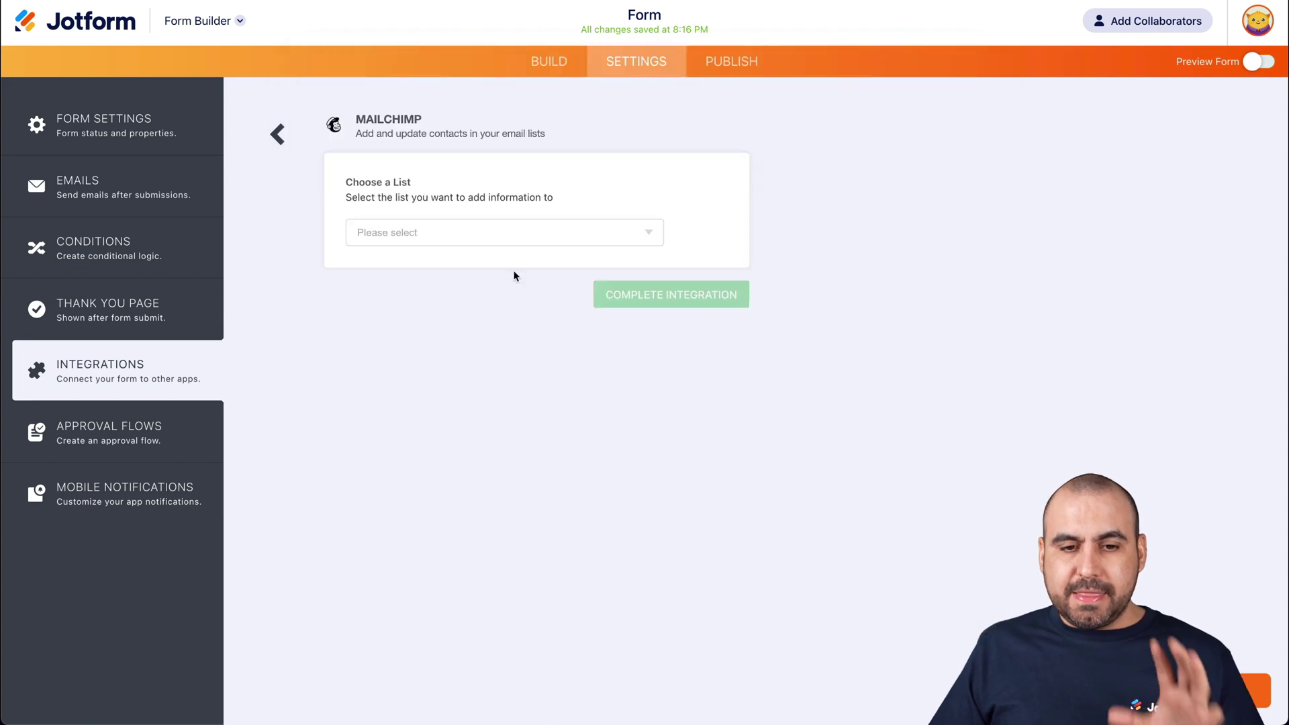
Step: Choose the Jotform audience as the Mailchimp list for submissions
left_click(446, 240)
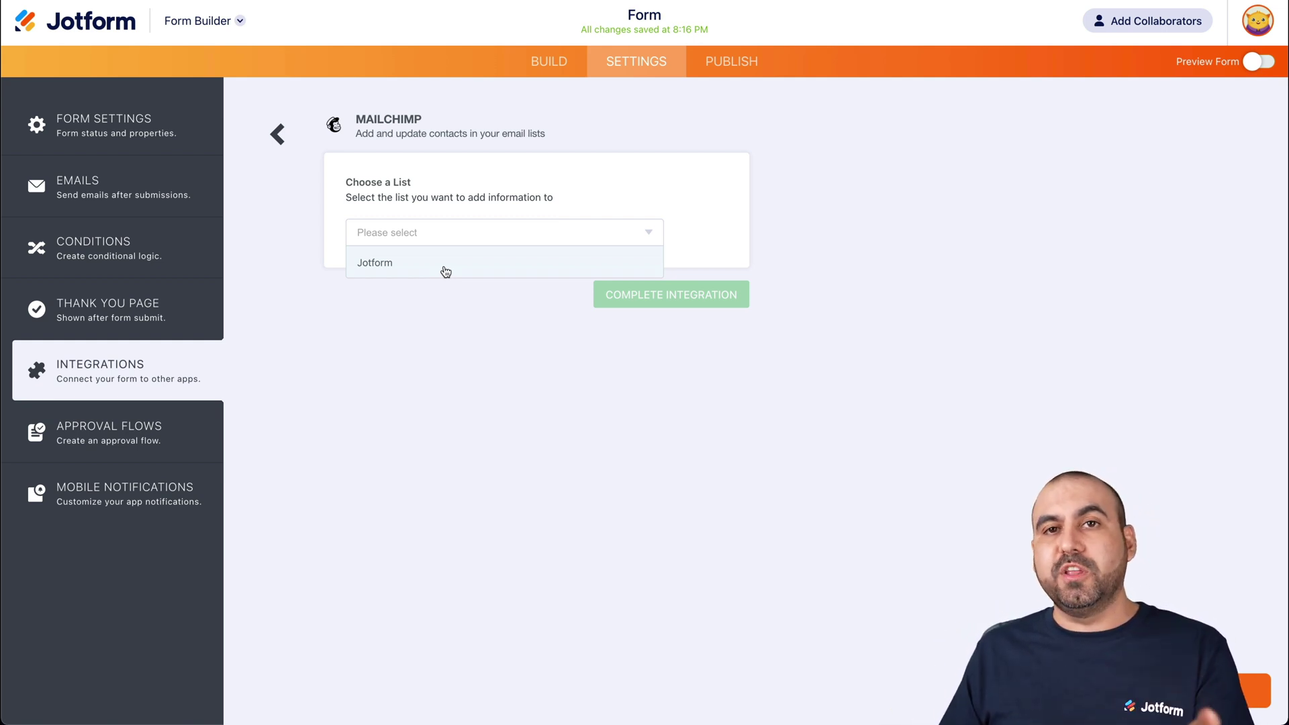
left_click(445, 264)
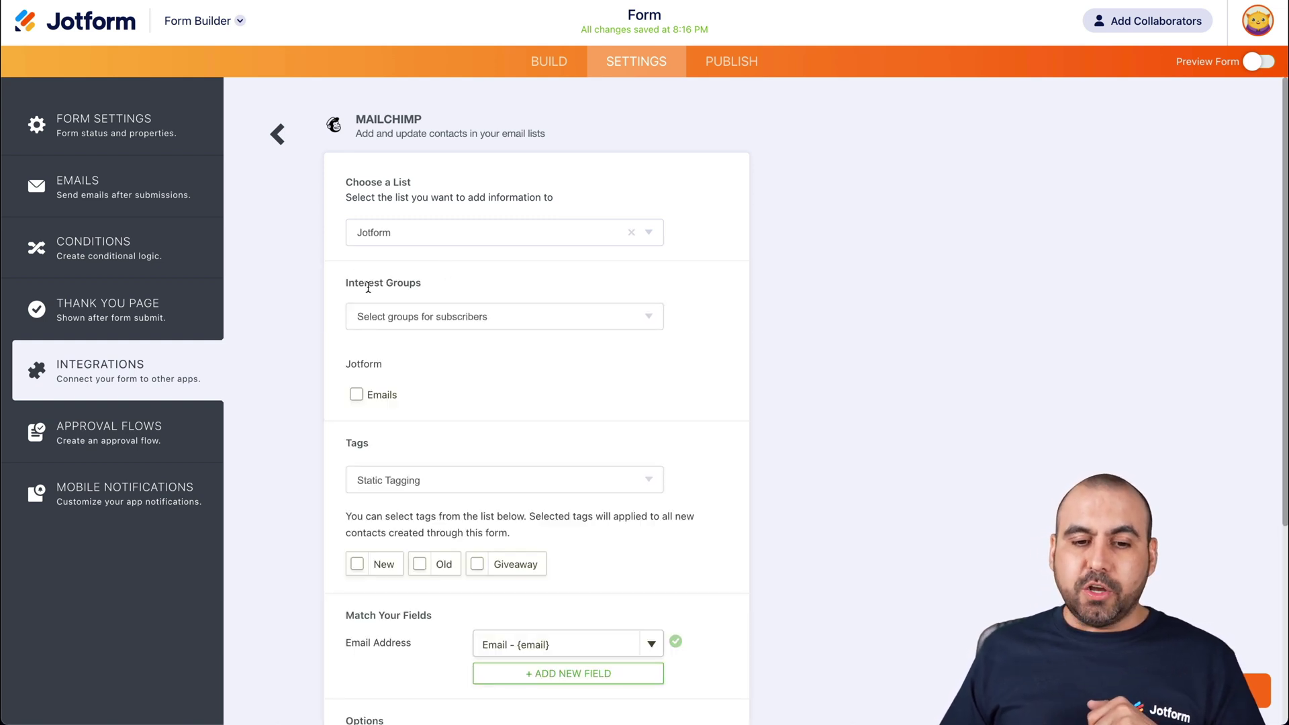
scroll(419, 441, "down", 4)
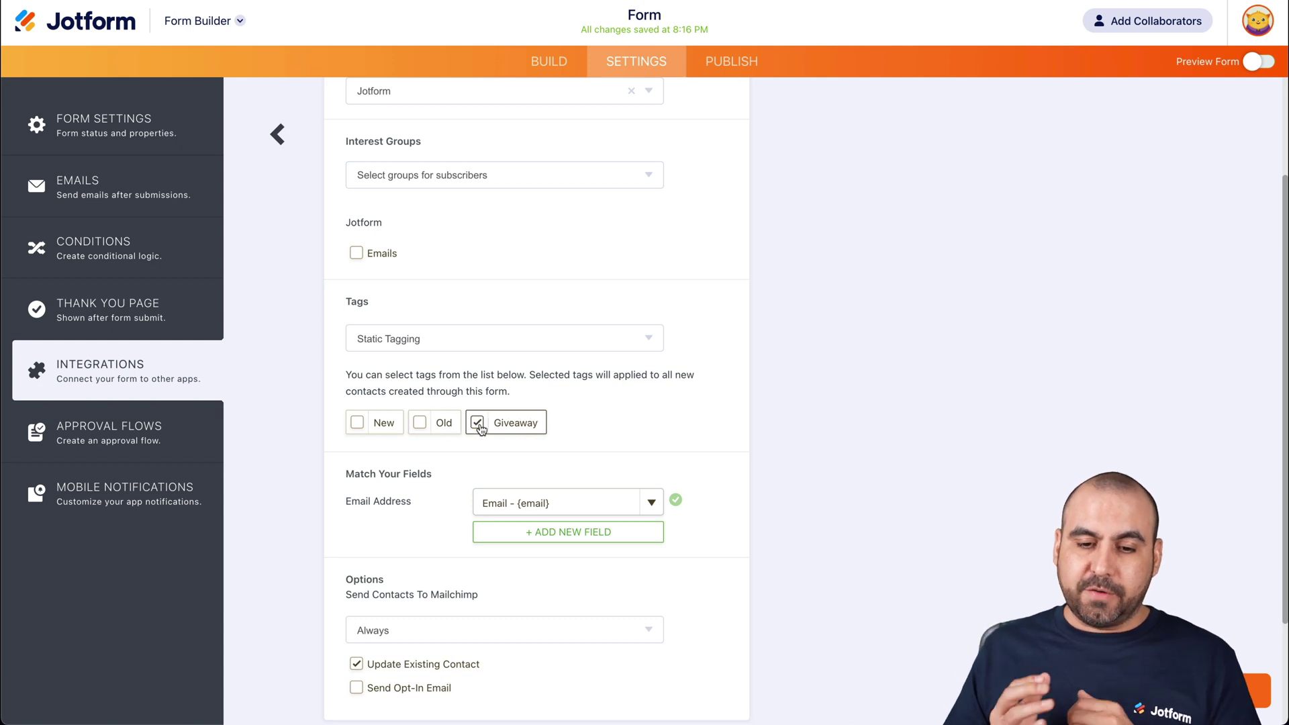
Step: Toggle the New and Old static tags, leaving all static tags unchecked
left_click(420, 423)
left_click(366, 422)
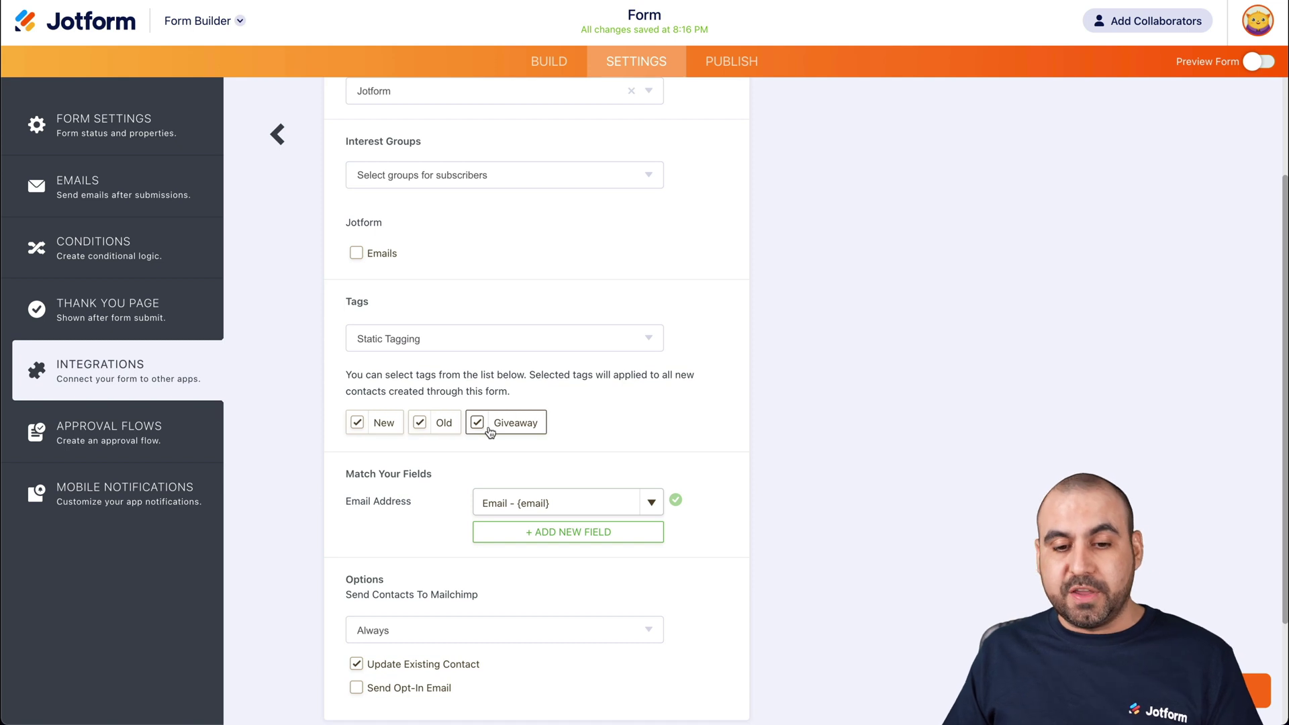
left_click(420, 422)
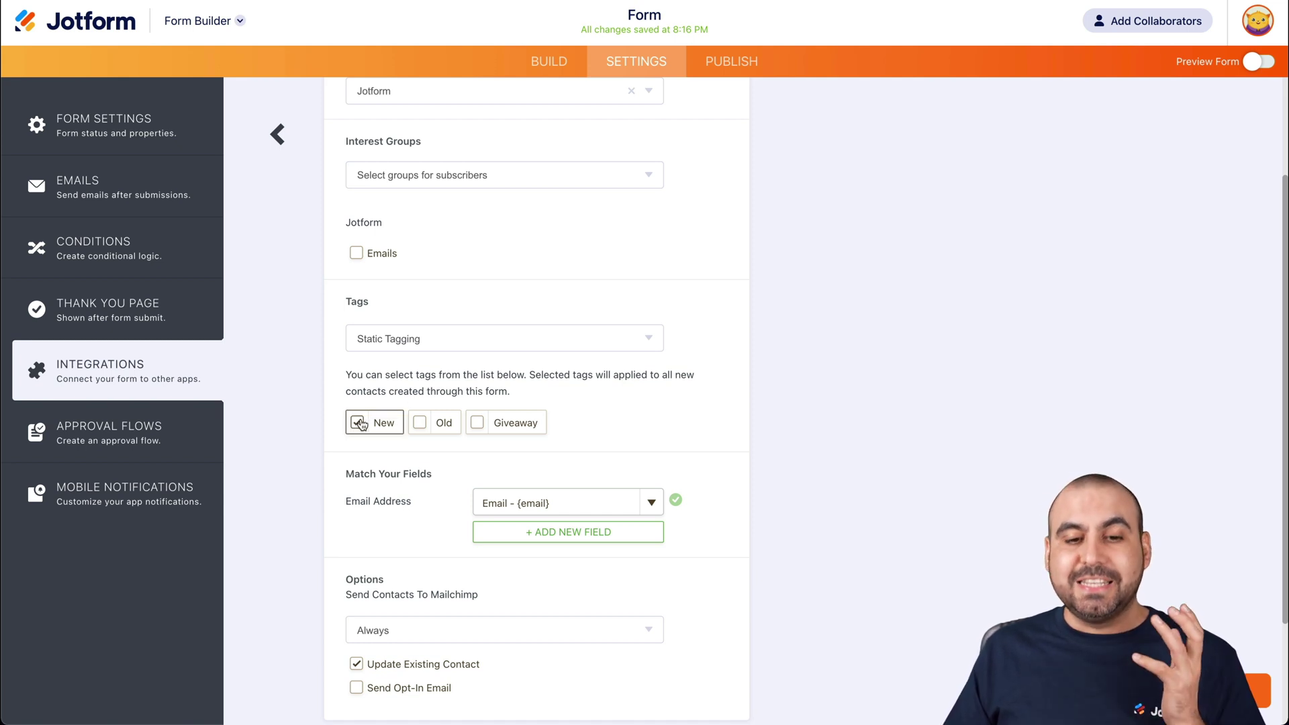
left_click(359, 423)
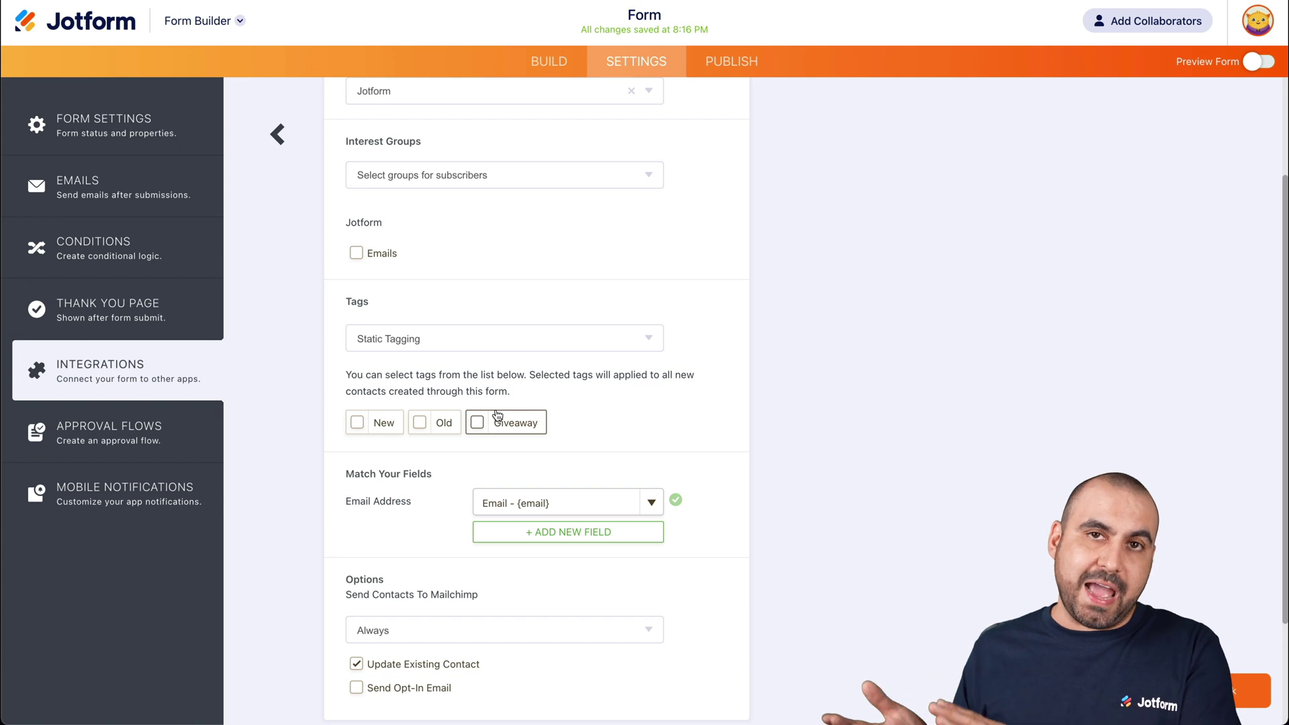
Step: Switch tagging to Dynamic Tagging with tags taken from the Gender field
left_click(466, 350)
left_click(441, 397)
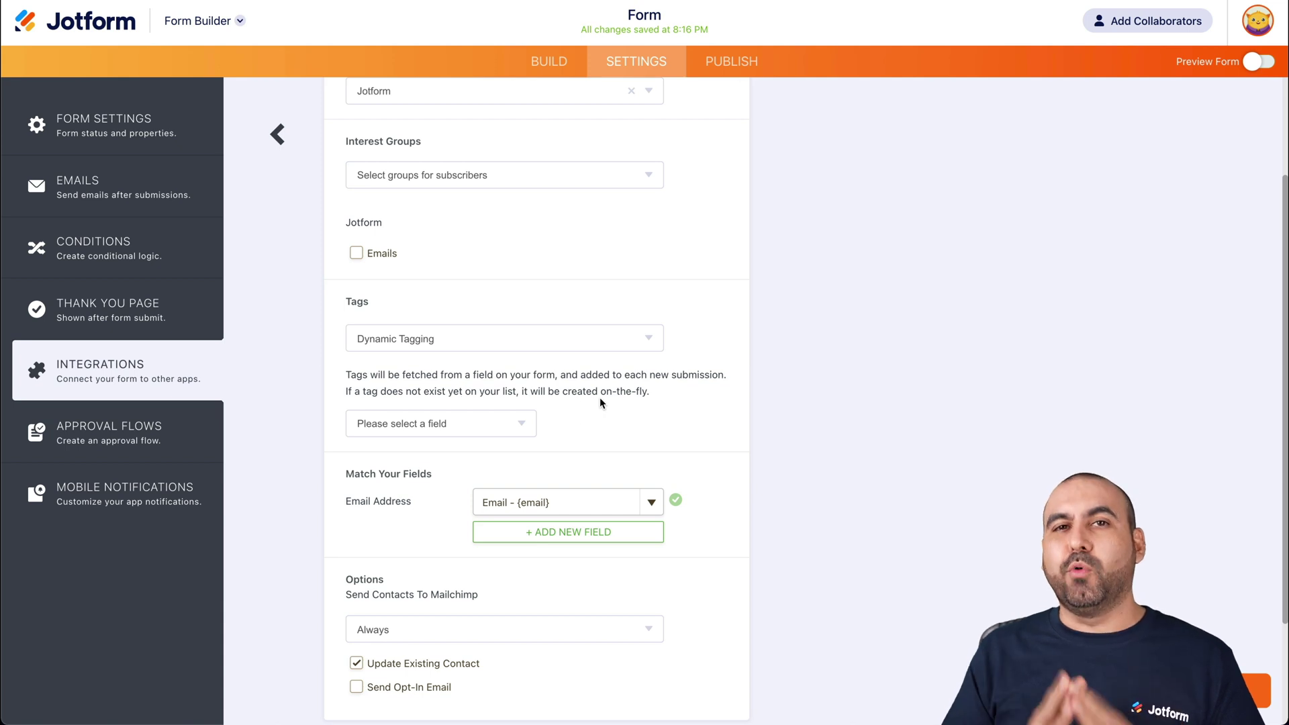
left_click(453, 426)
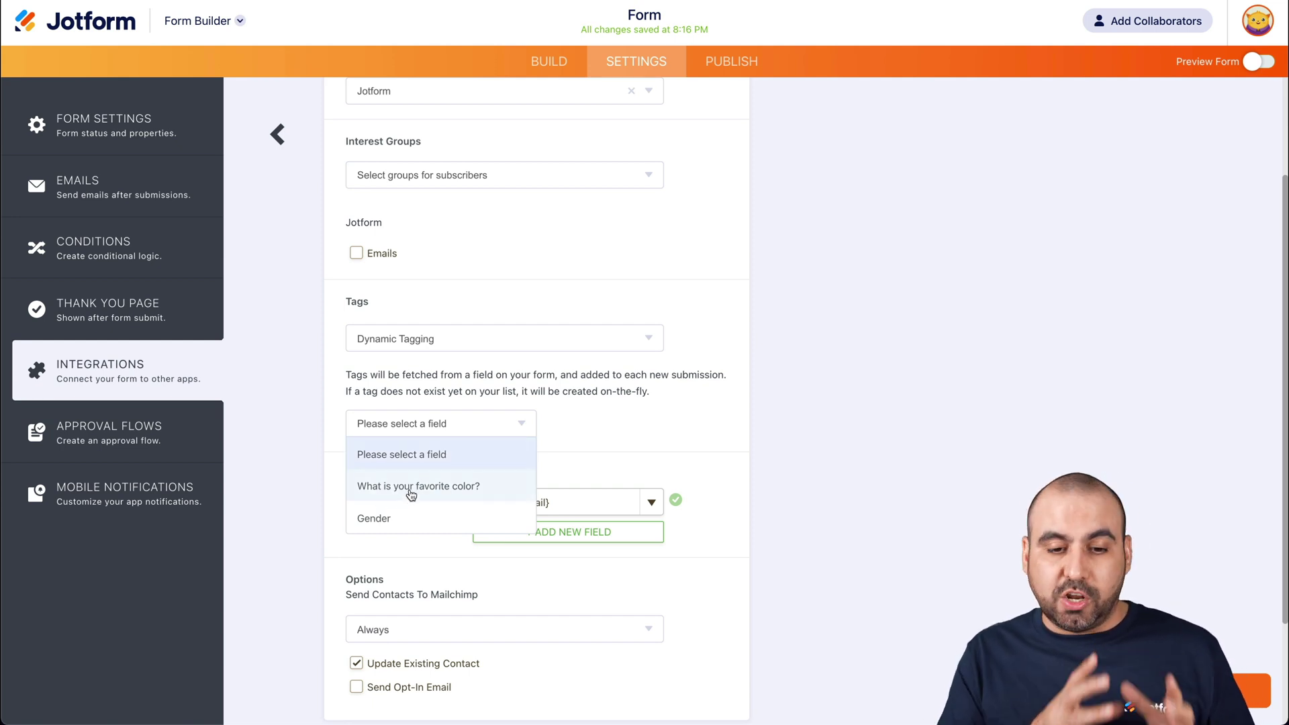
left_click(389, 519)
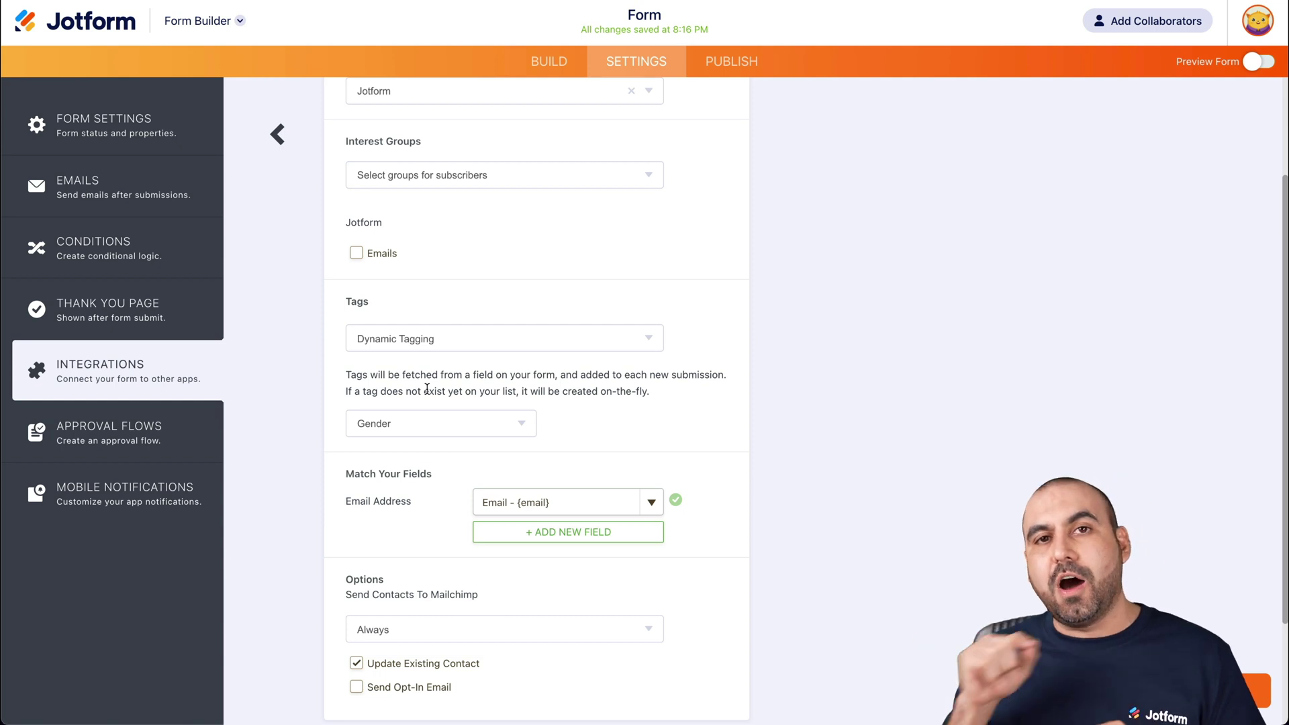
scroll(427, 390, "down", 2)
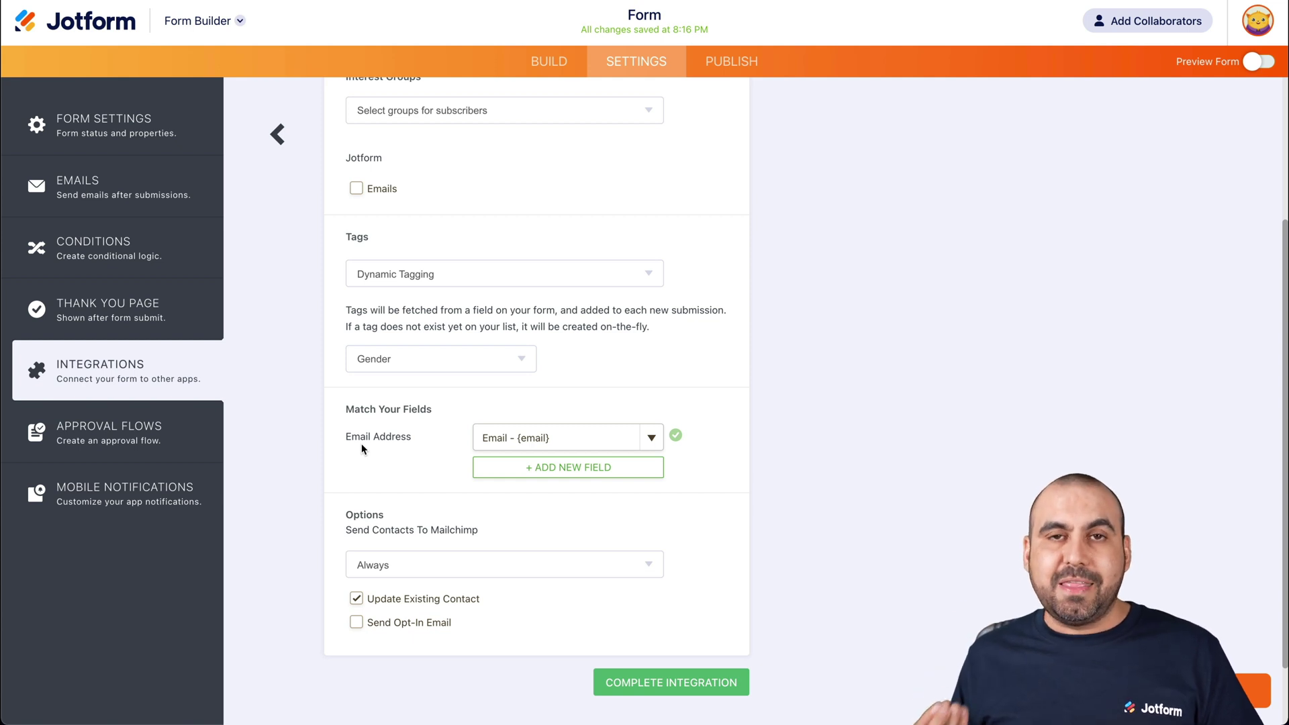
Step: Add a field match mapping Mailchimp's Full Name to the form's Name field
left_click(485, 465)
left_click(408, 479)
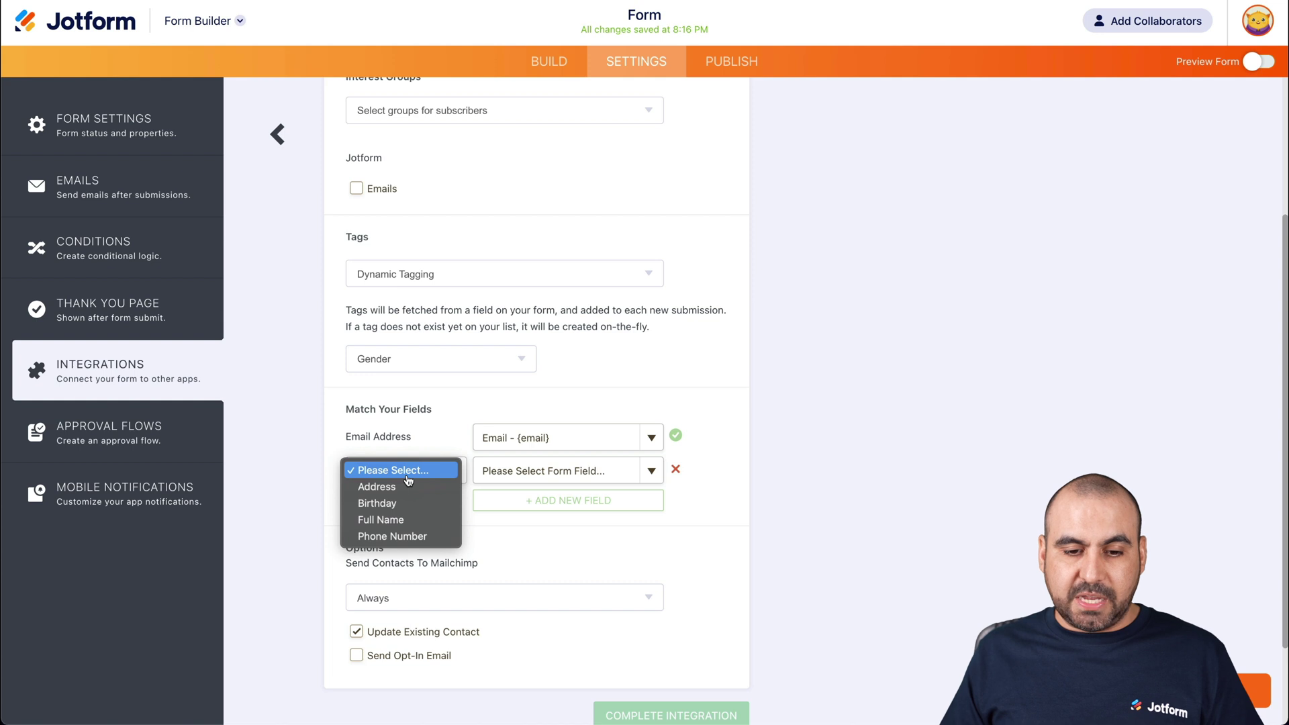
left_click(409, 520)
left_click(528, 477)
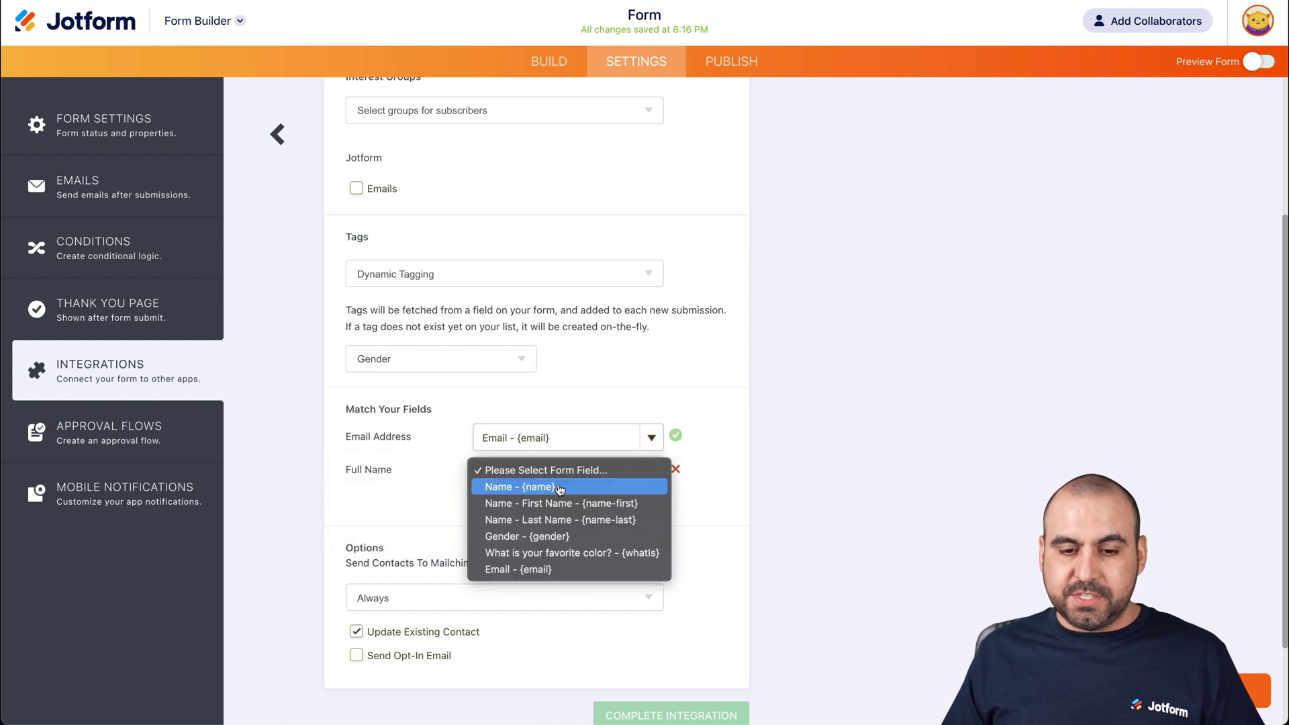
left_click(559, 489)
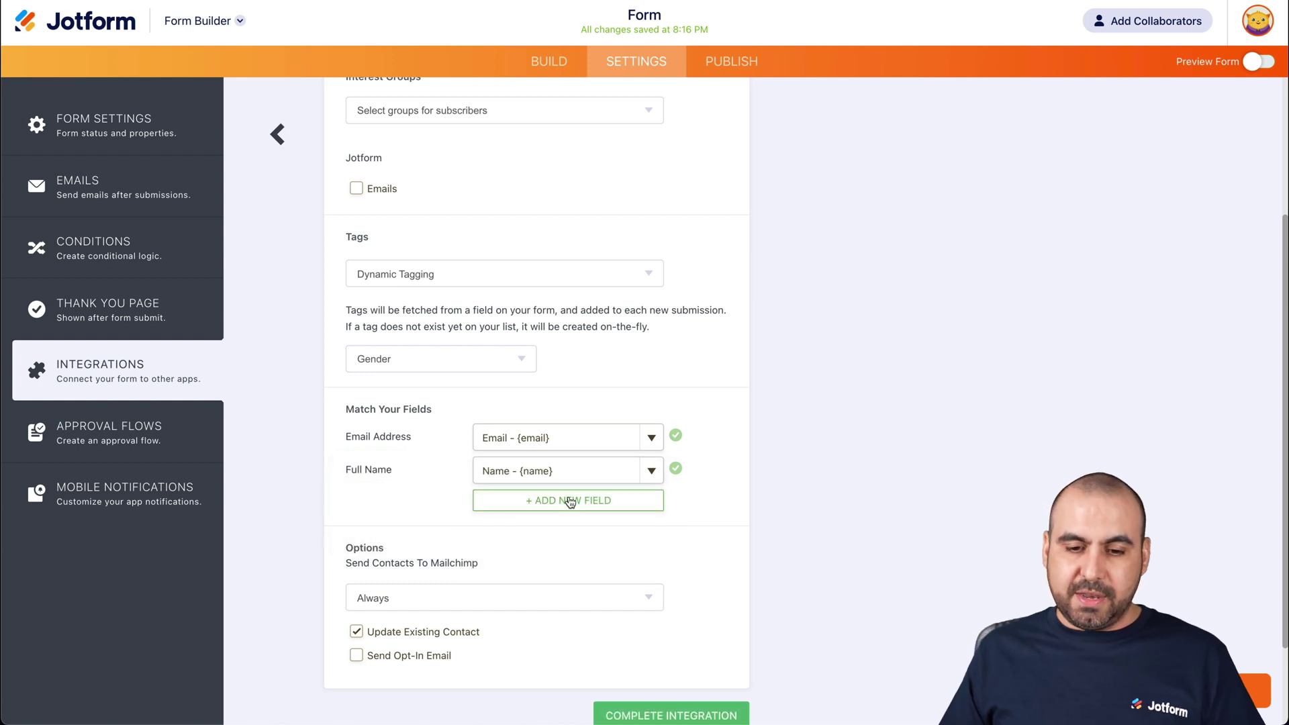
Step: Complete the Mailchimp integration and close the ready confirmation
scroll(714, 565, "down", 1)
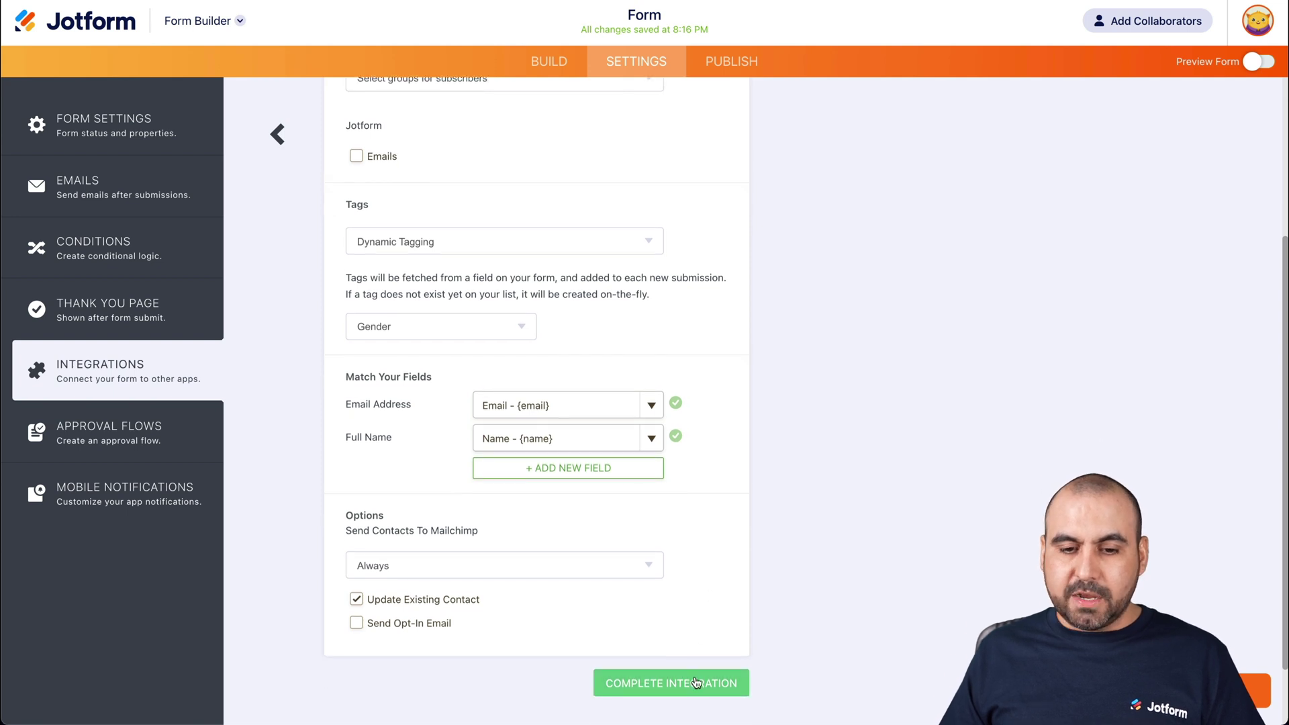
left_click(696, 682)
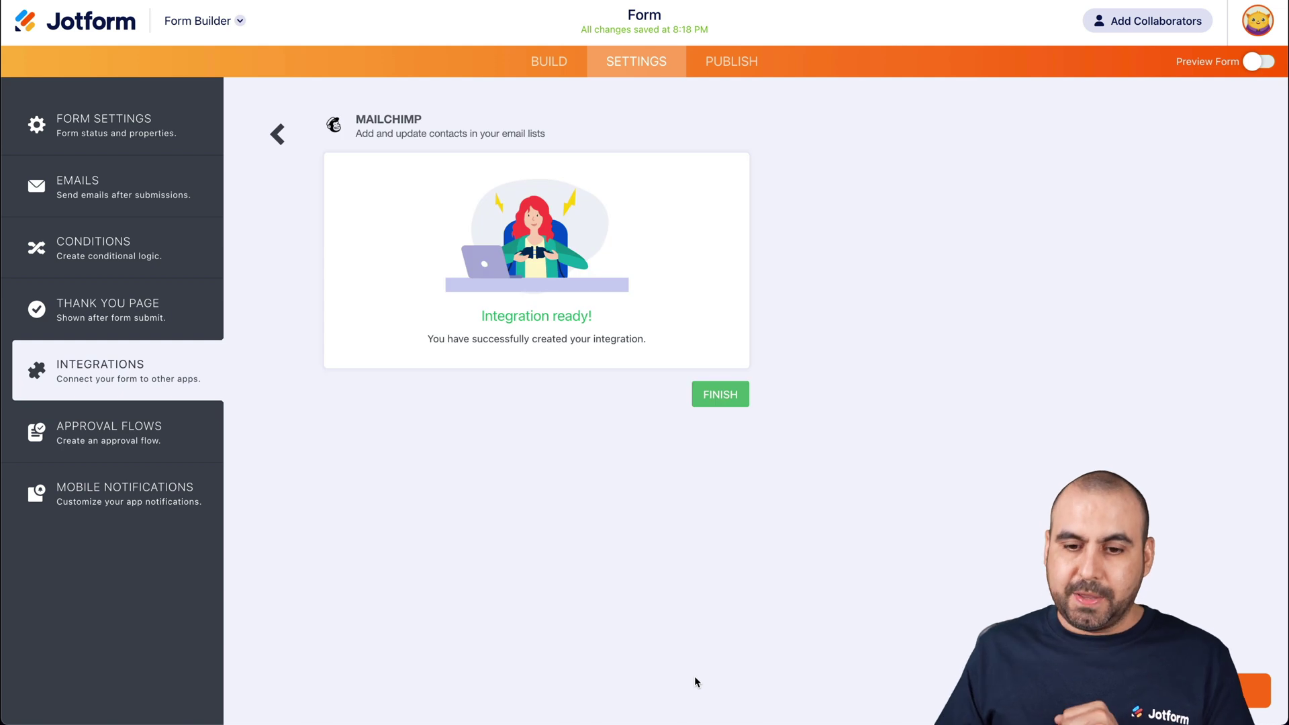
left_click(735, 394)
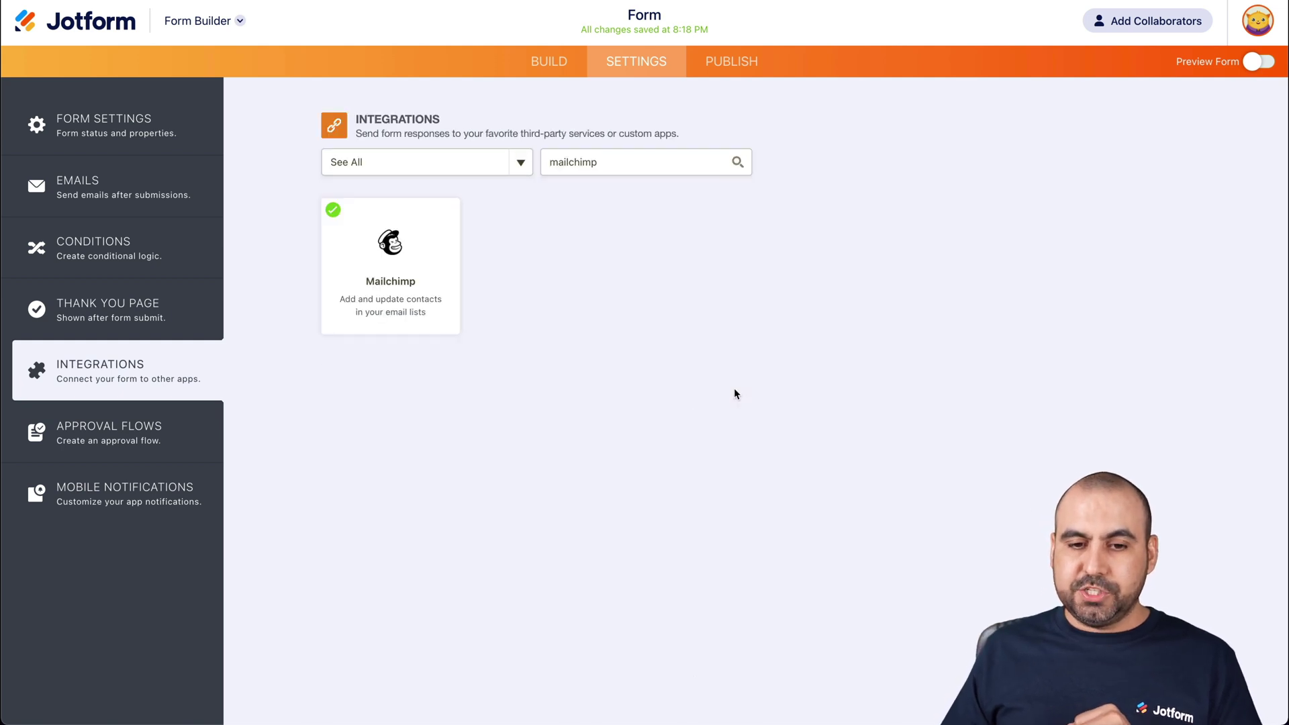
Step: Open the live form in a new tab and enter a test first and last name
left_click(740, 59)
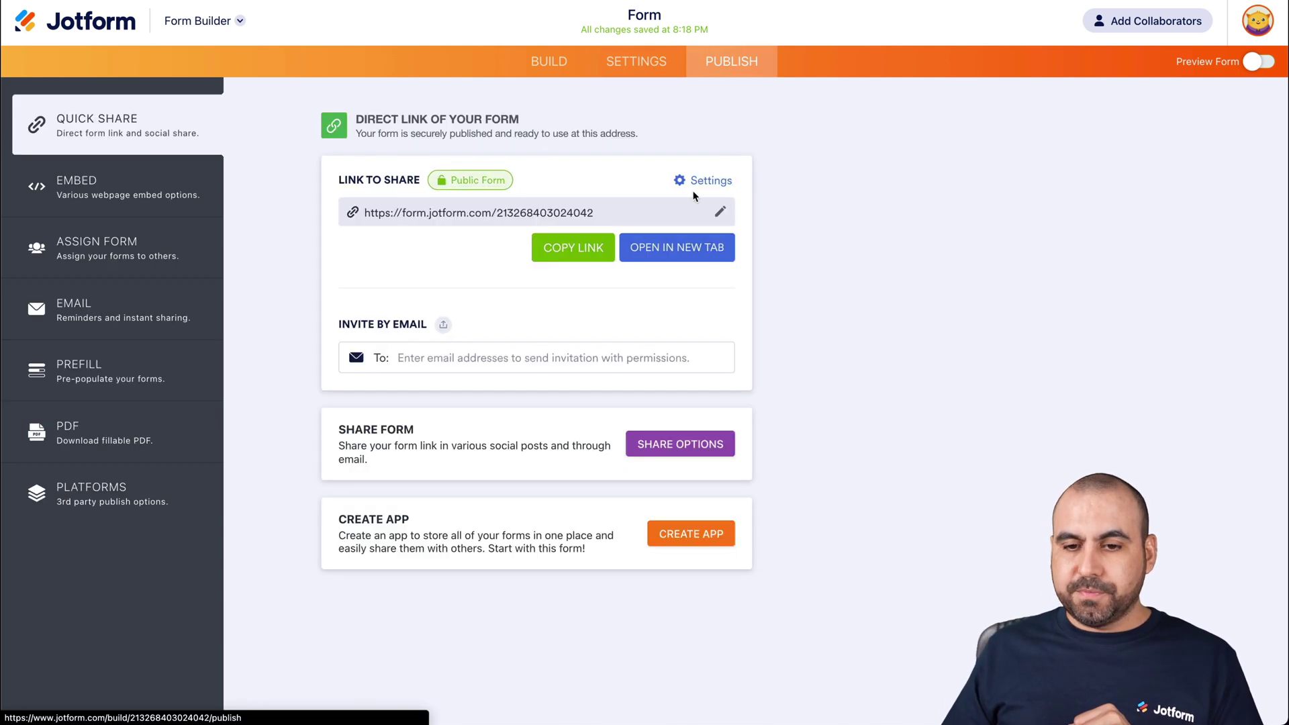
left_click(716, 243)
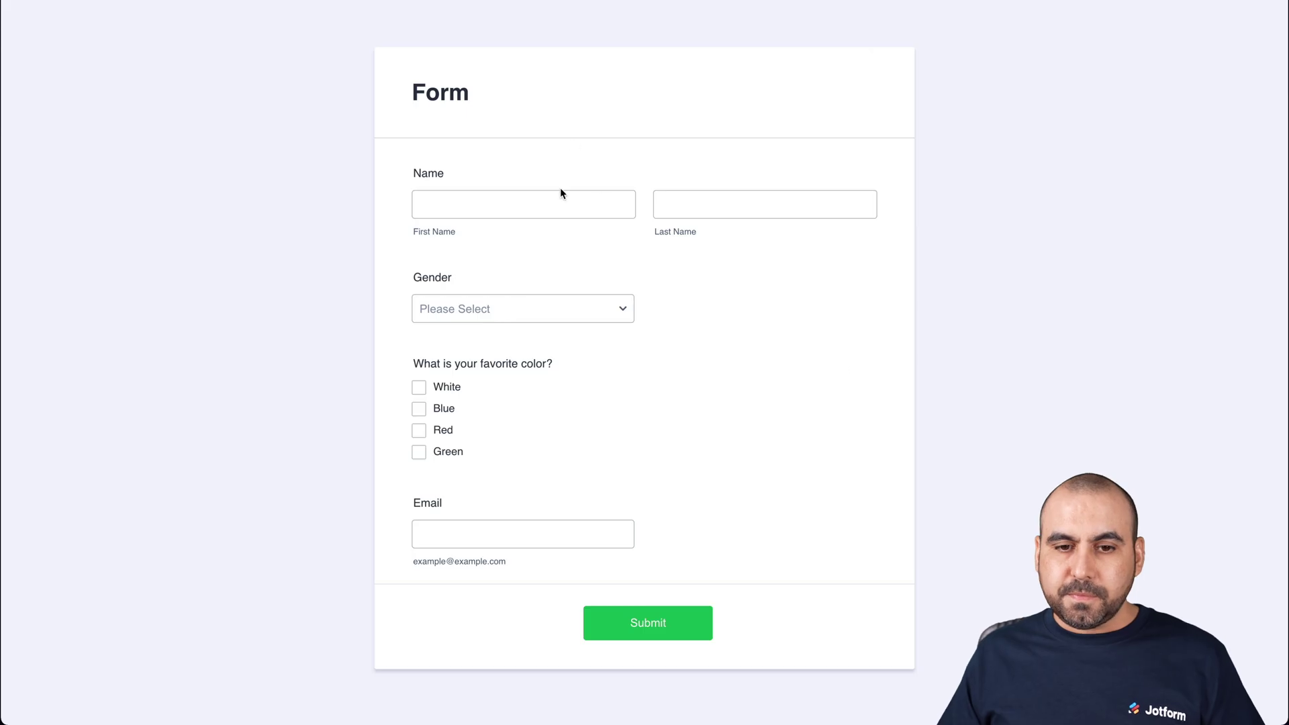
left_click(540, 205)
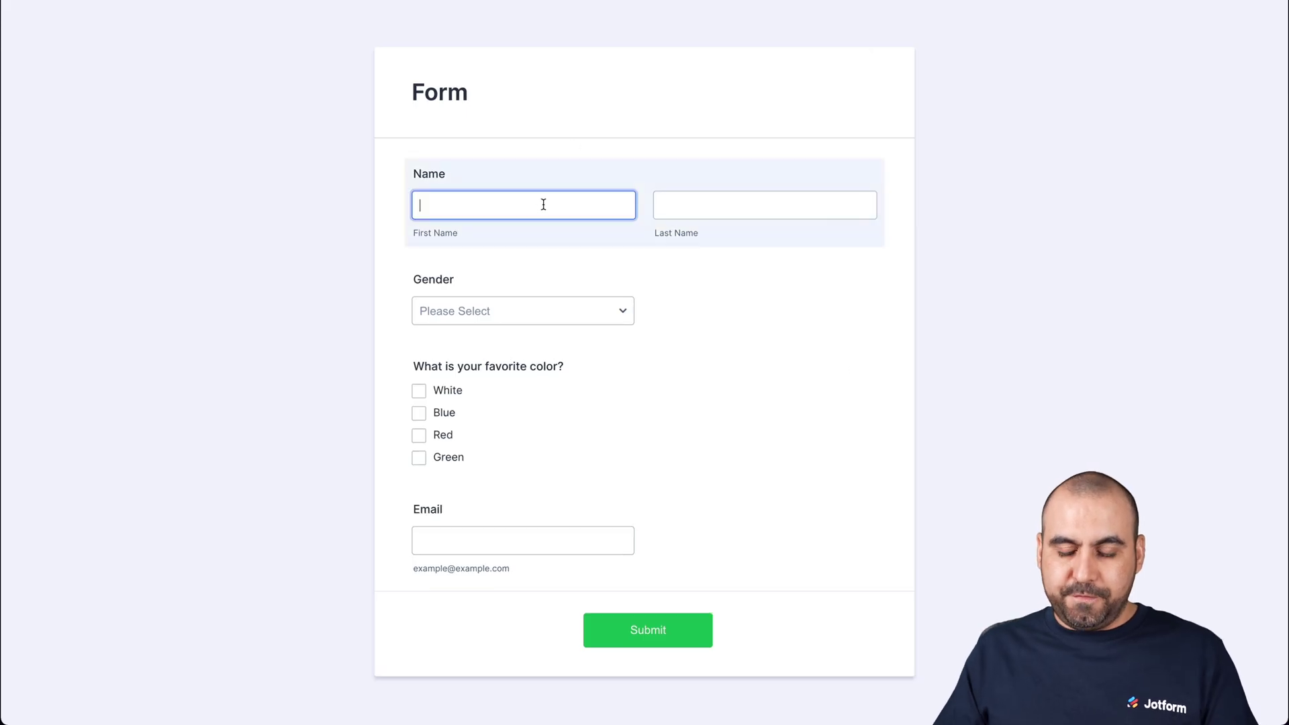
key("Tab")
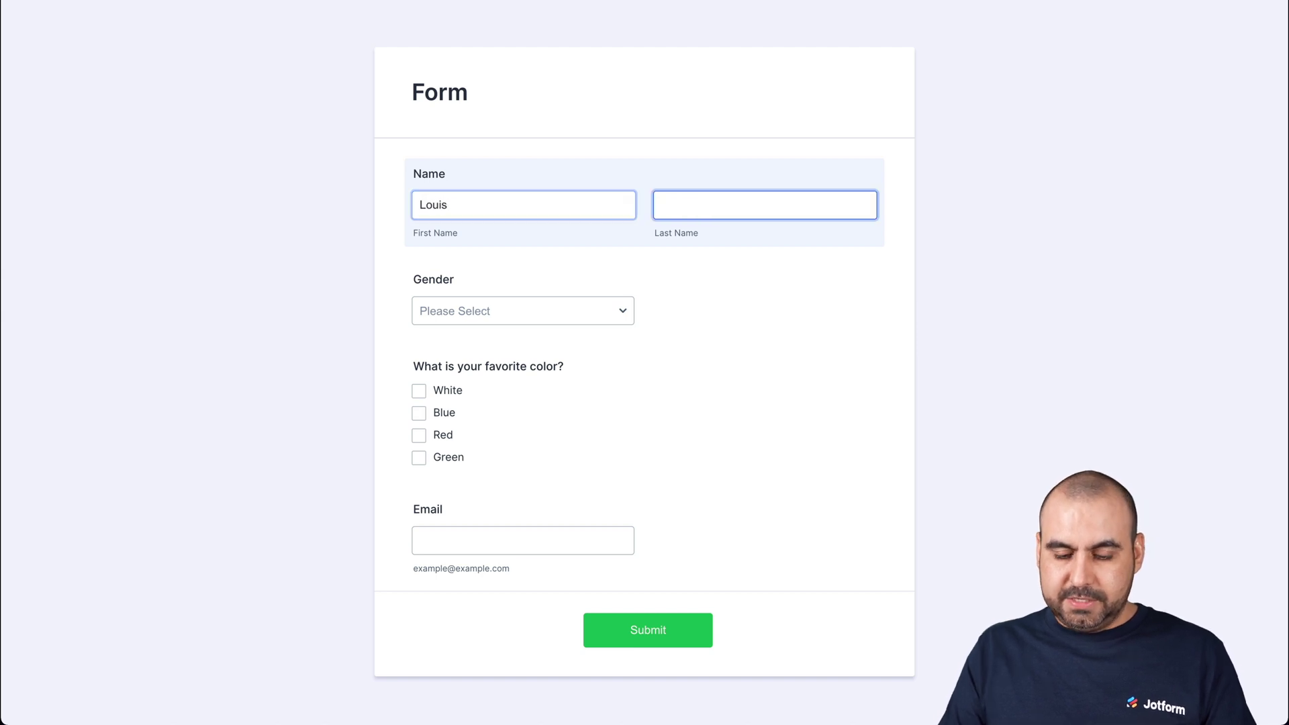
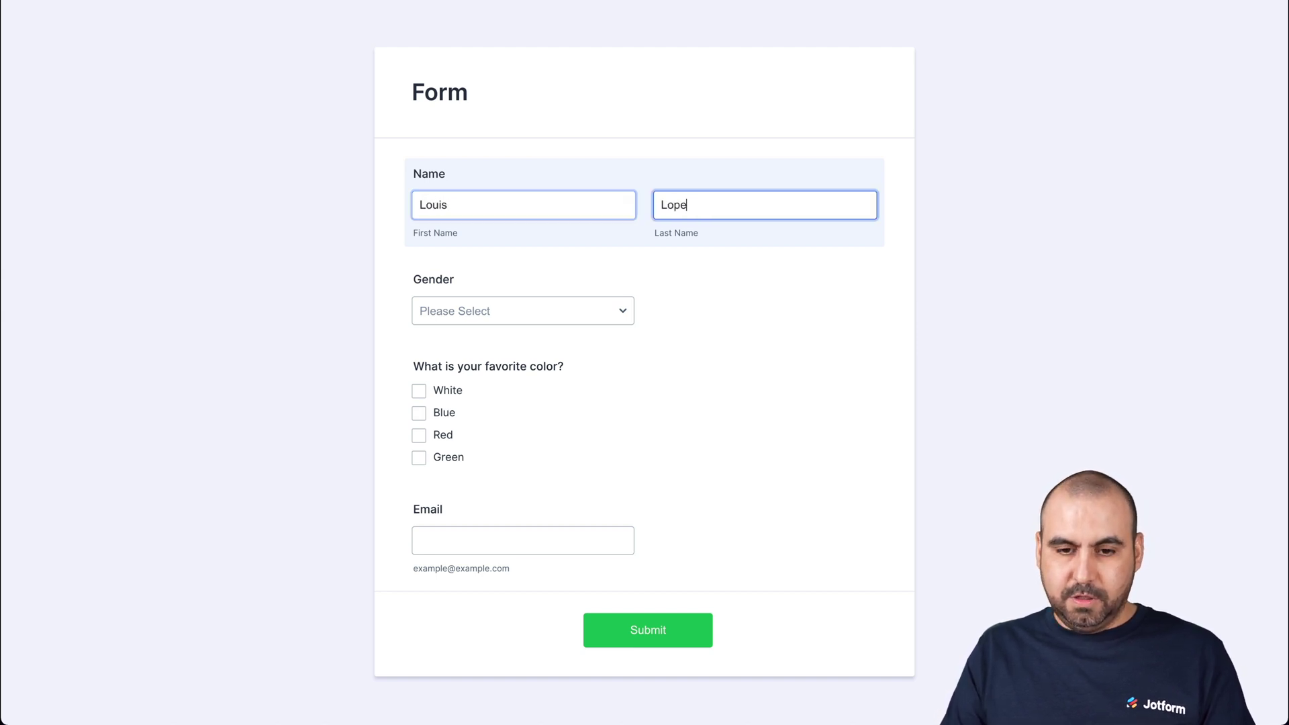
Step: Choose gender Male, tick Blue, and enter a test e-mail address
left_click(499, 309)
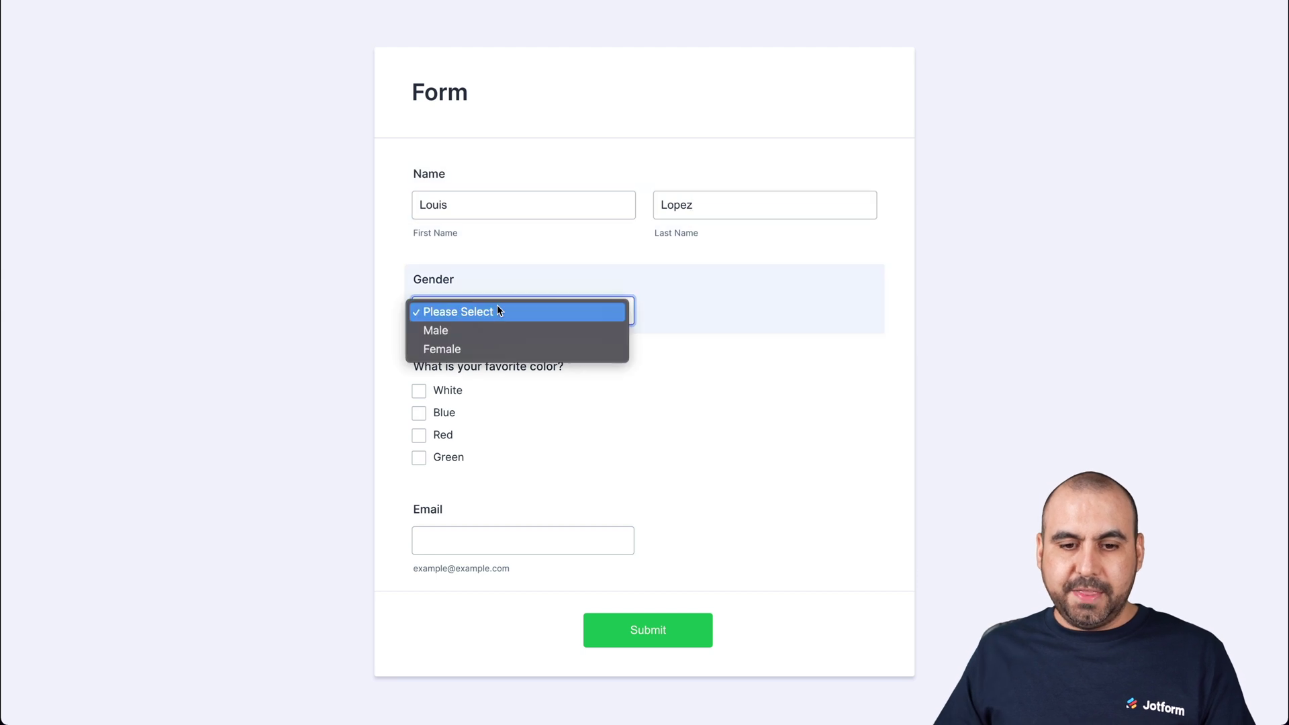
left_click(474, 331)
left_click(419, 414)
left_click(442, 532)
type("test@test.com")
left_click(440, 540)
type("123")
Step: Submit the test entry, then view all 155 contacts in the Mailchimp Jotform audience
left_click(628, 628)
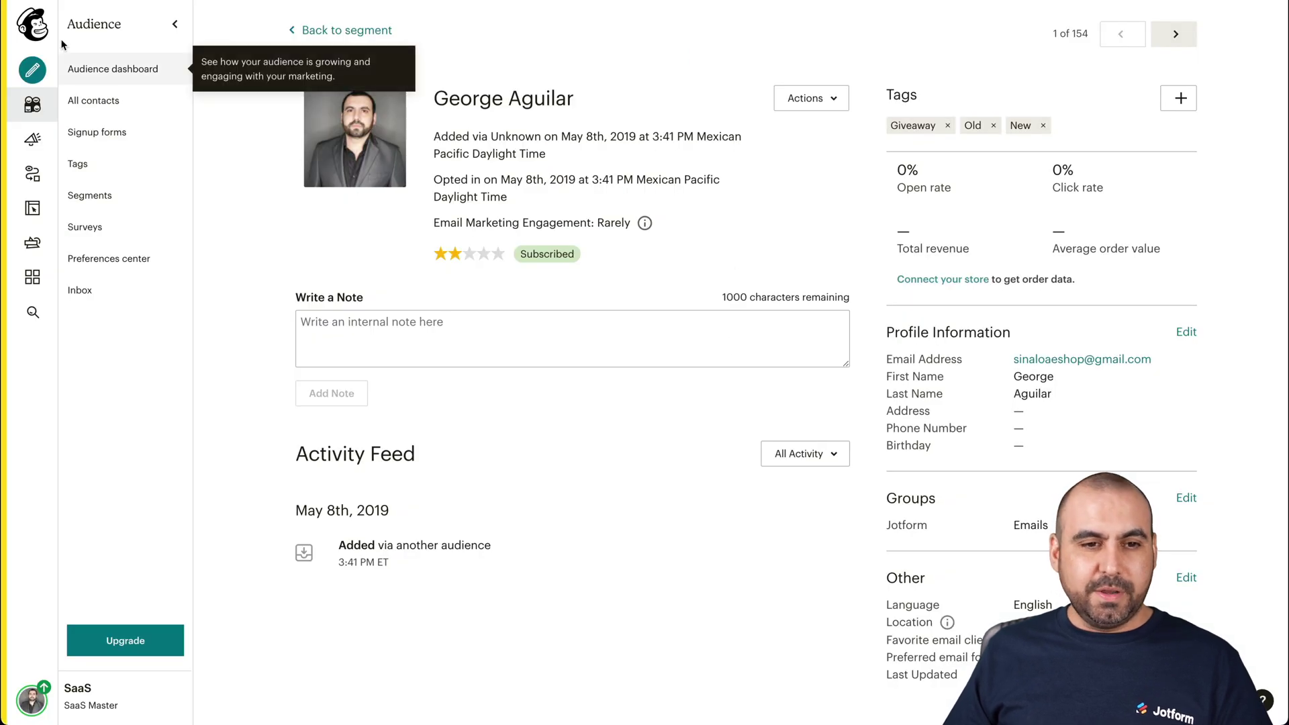
left_click(32, 104)
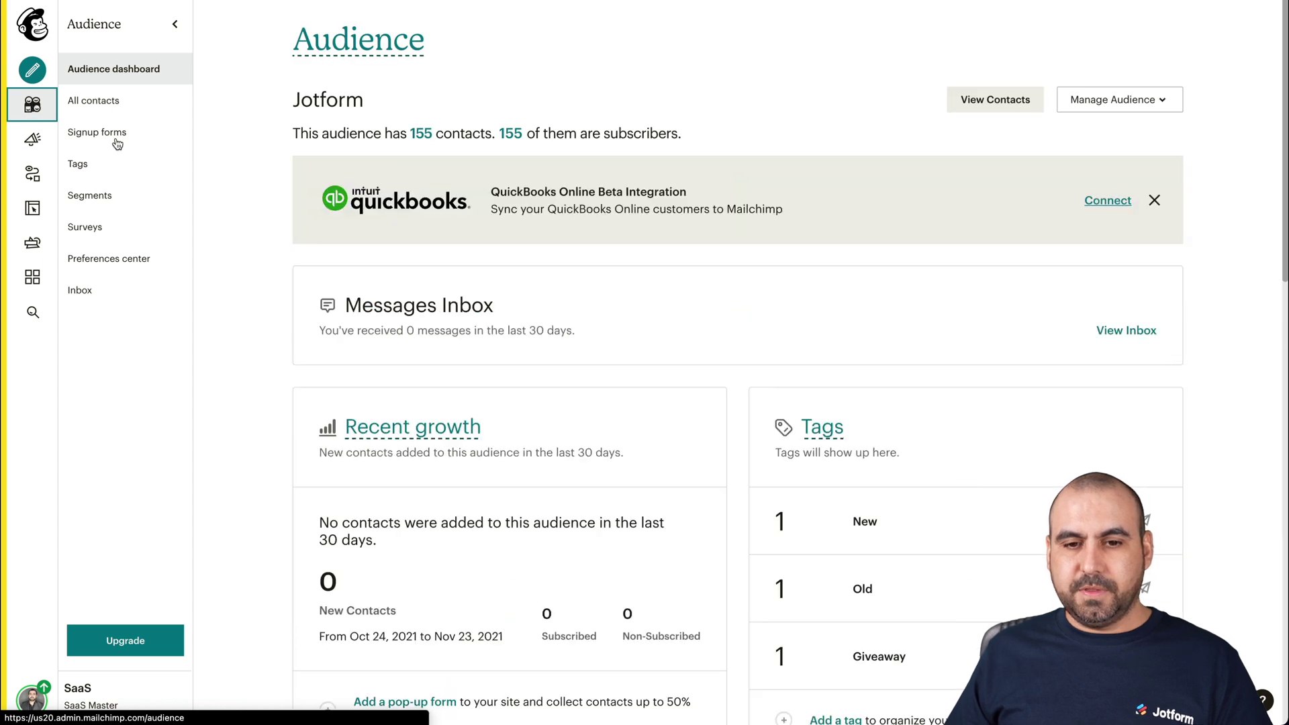
left_click(422, 134)
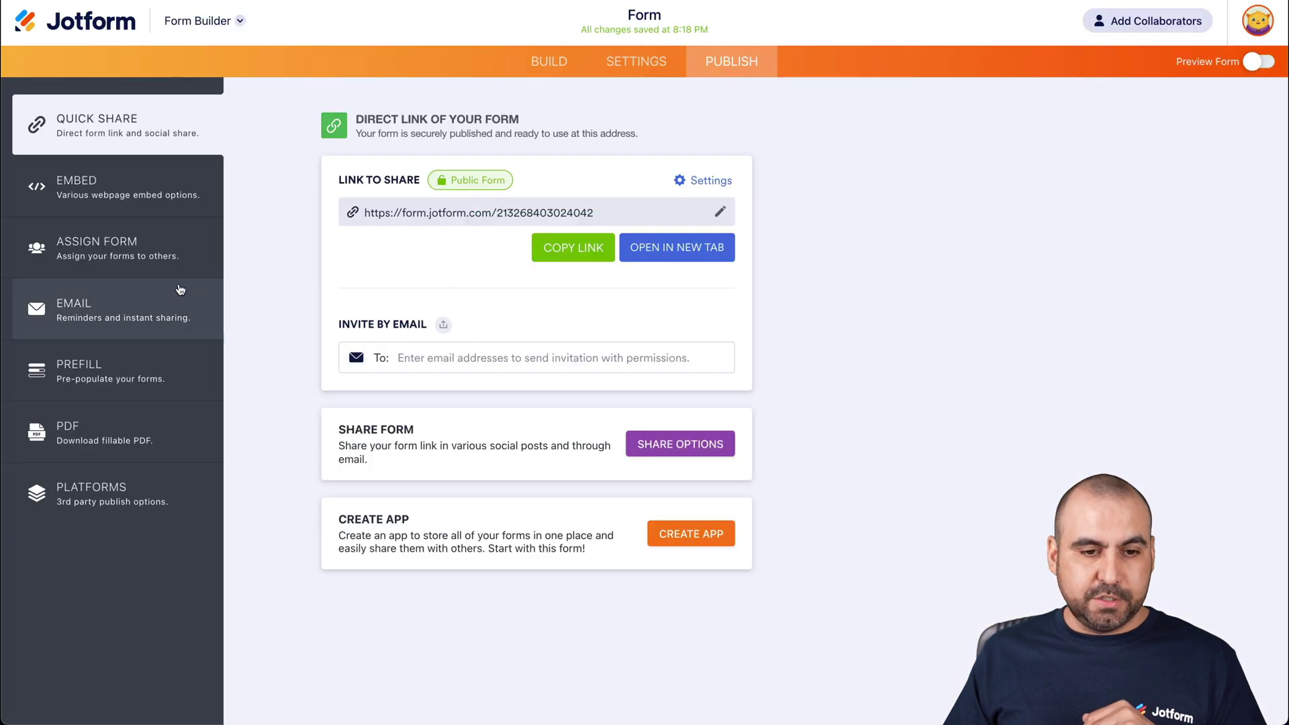
Step: Reopen the form's existing Mailchimp integration for editing
left_click(662, 66)
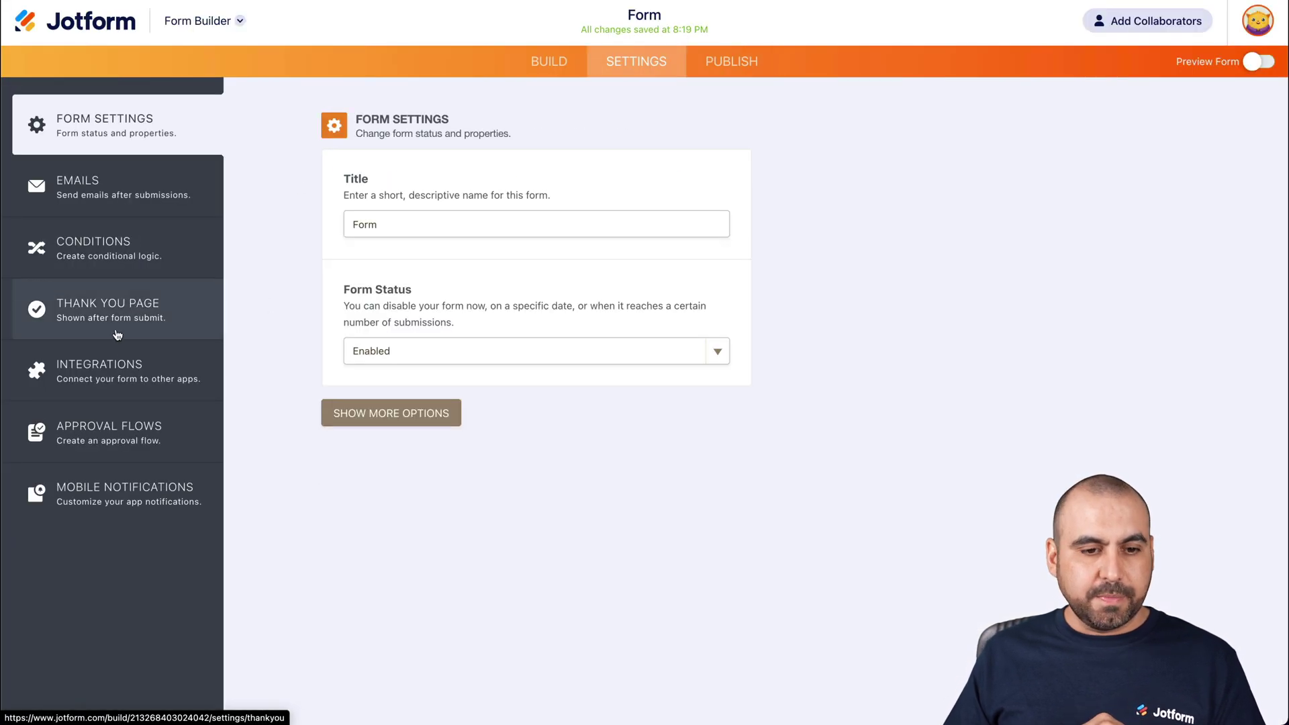
left_click(125, 355)
left_click(360, 279)
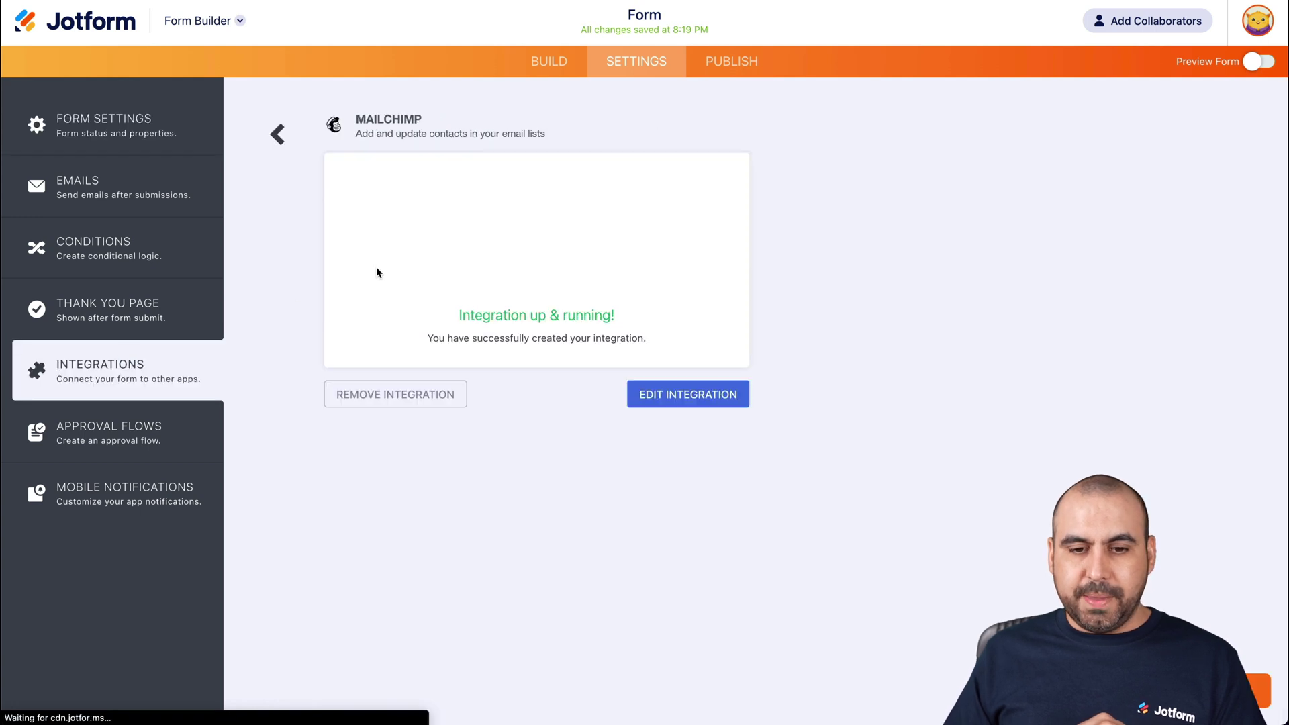
left_click(667, 399)
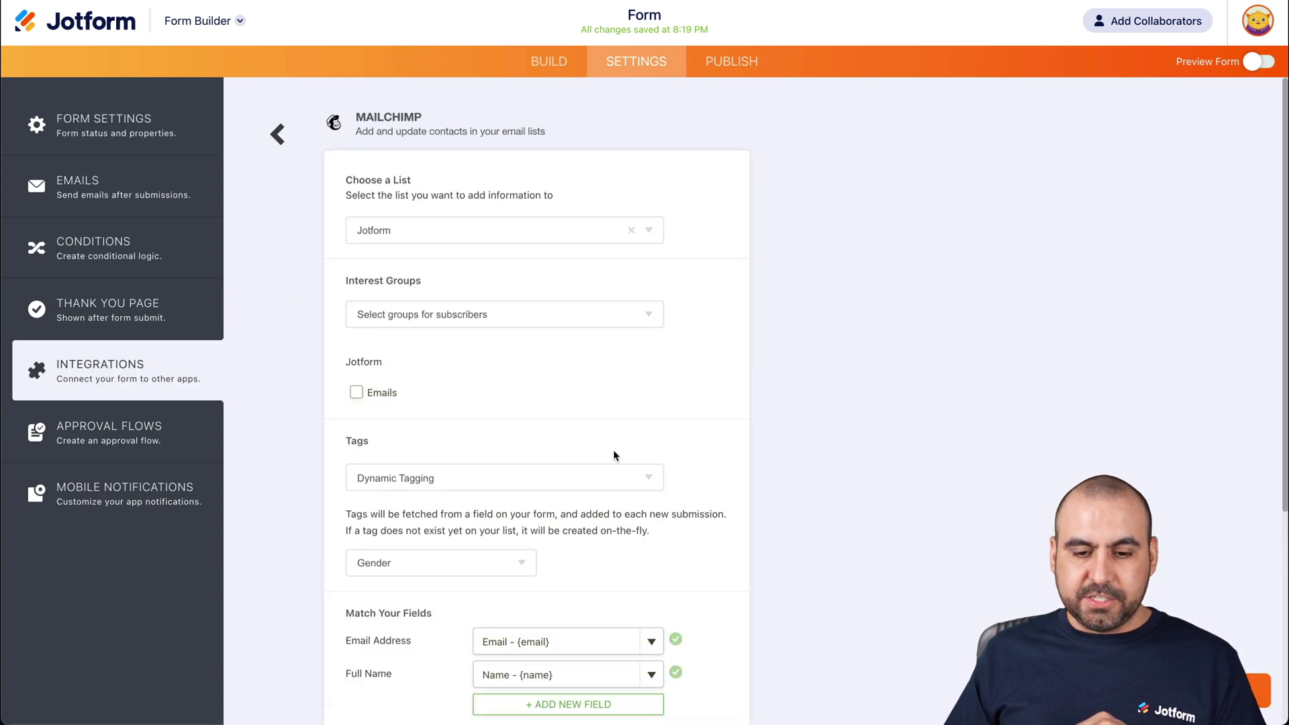
scroll(614, 453, "down", 2)
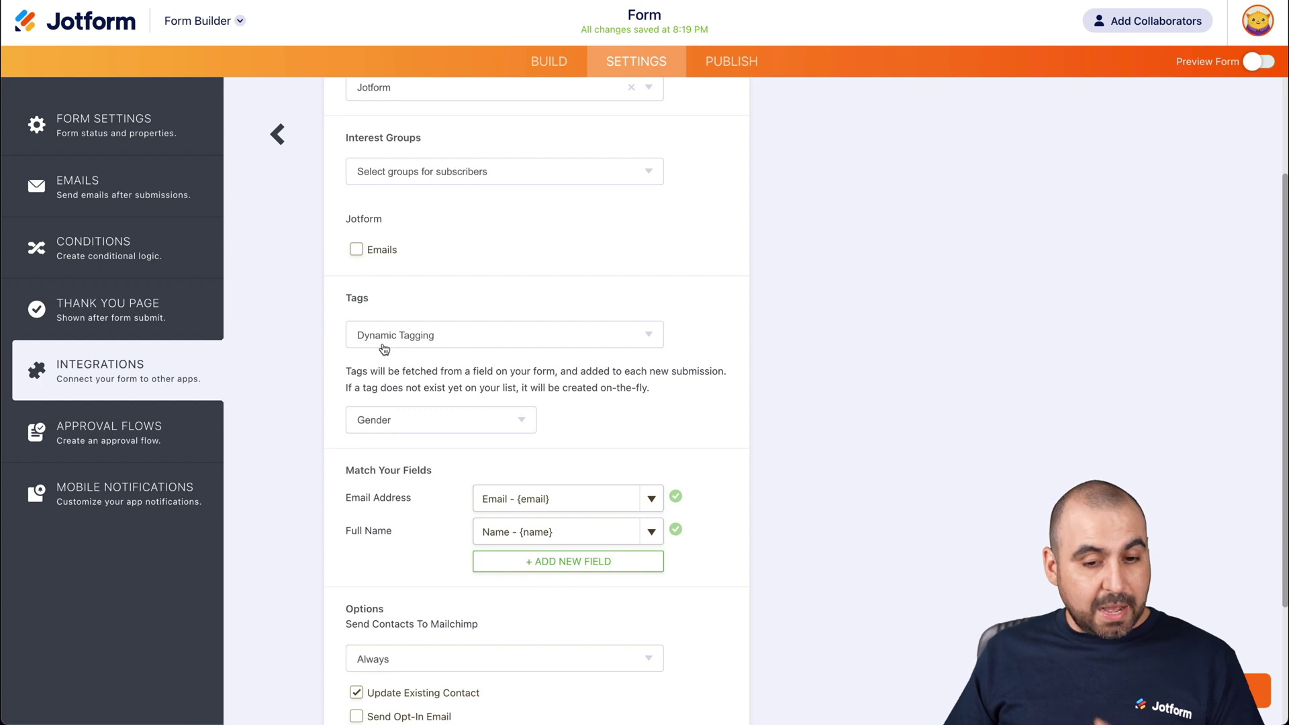
Step: Take dynamic tags from 'What is your favorite color?', save the integration, and return to Publish
left_click(418, 428)
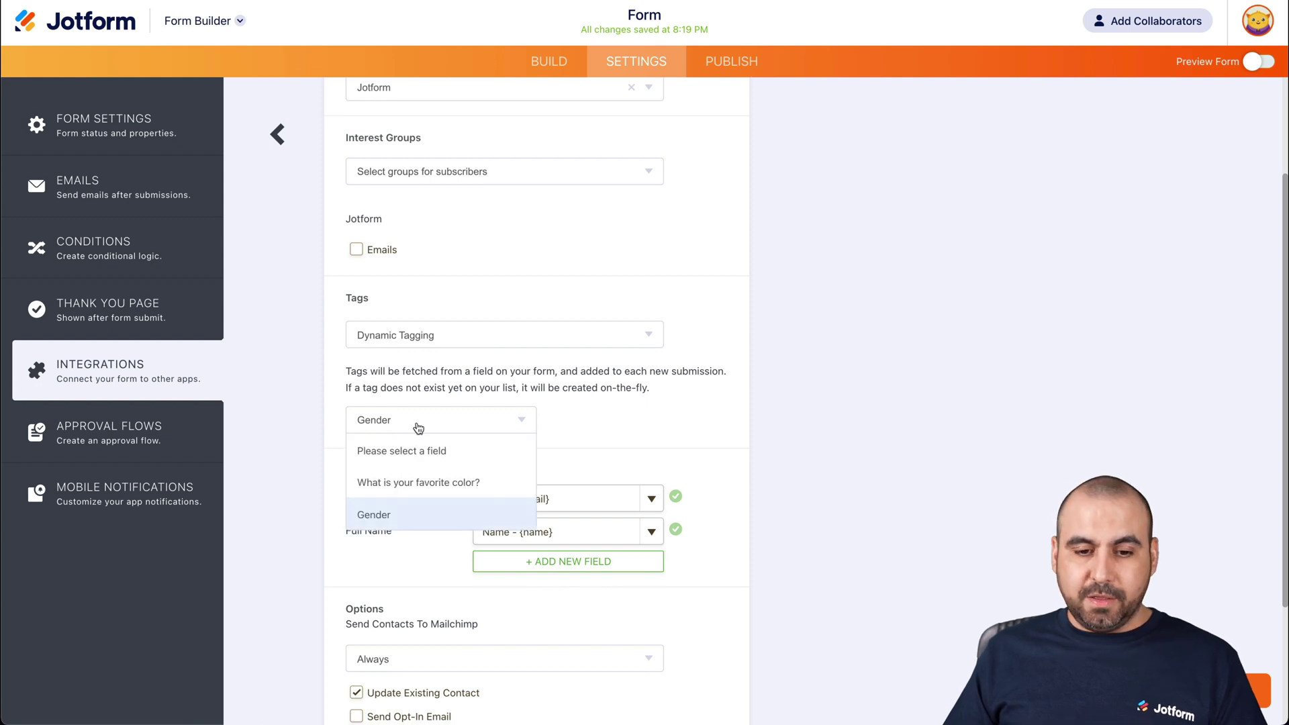
left_click(434, 489)
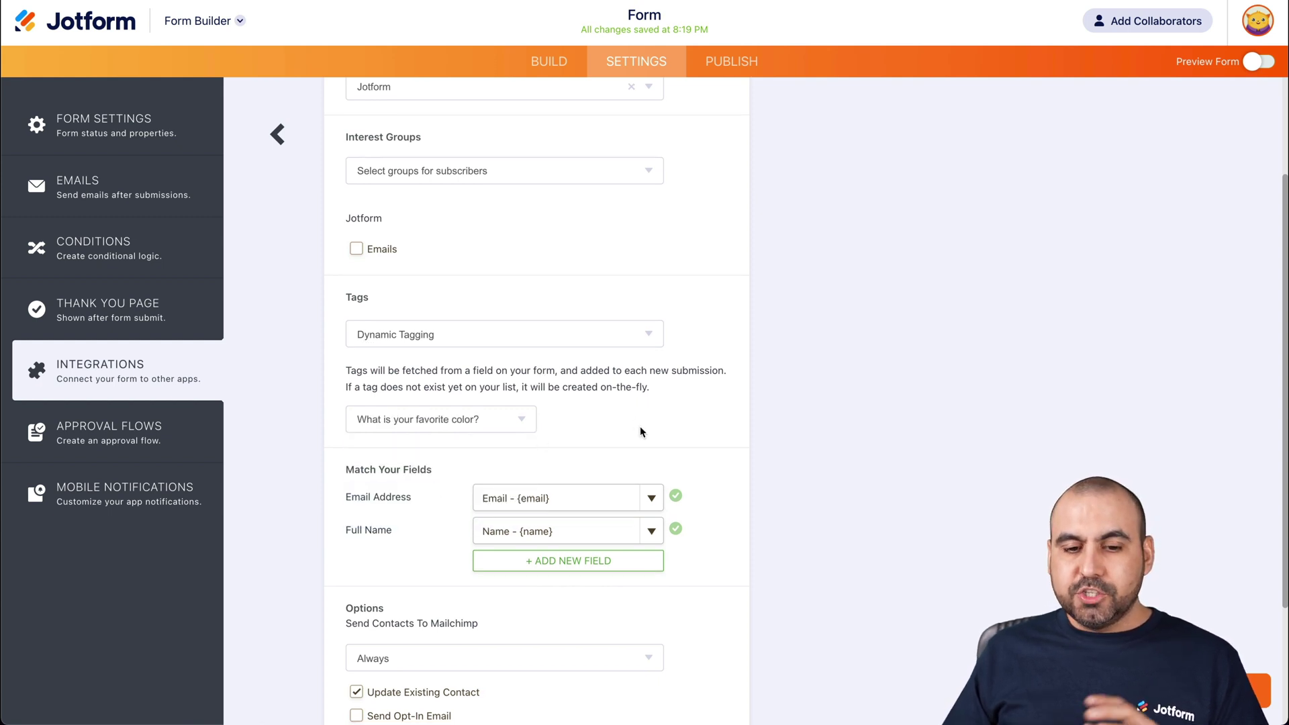
scroll(640, 431, "down", 2)
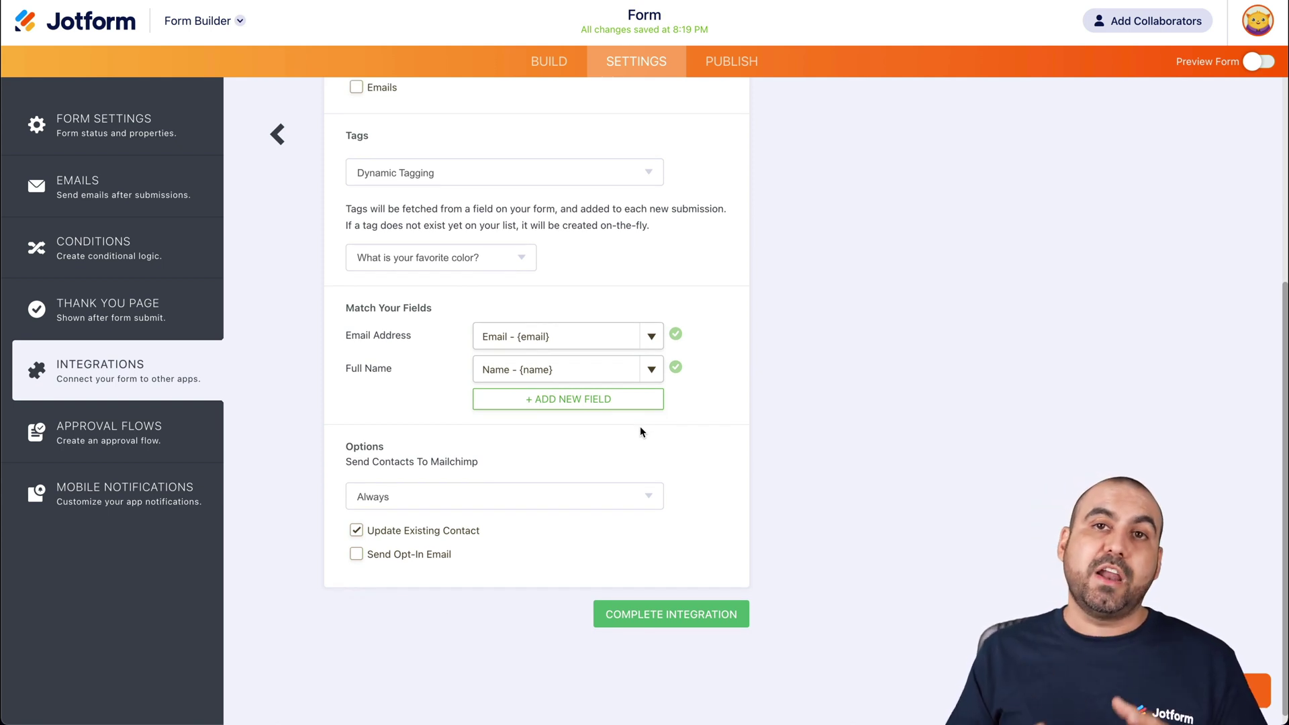
left_click(670, 609)
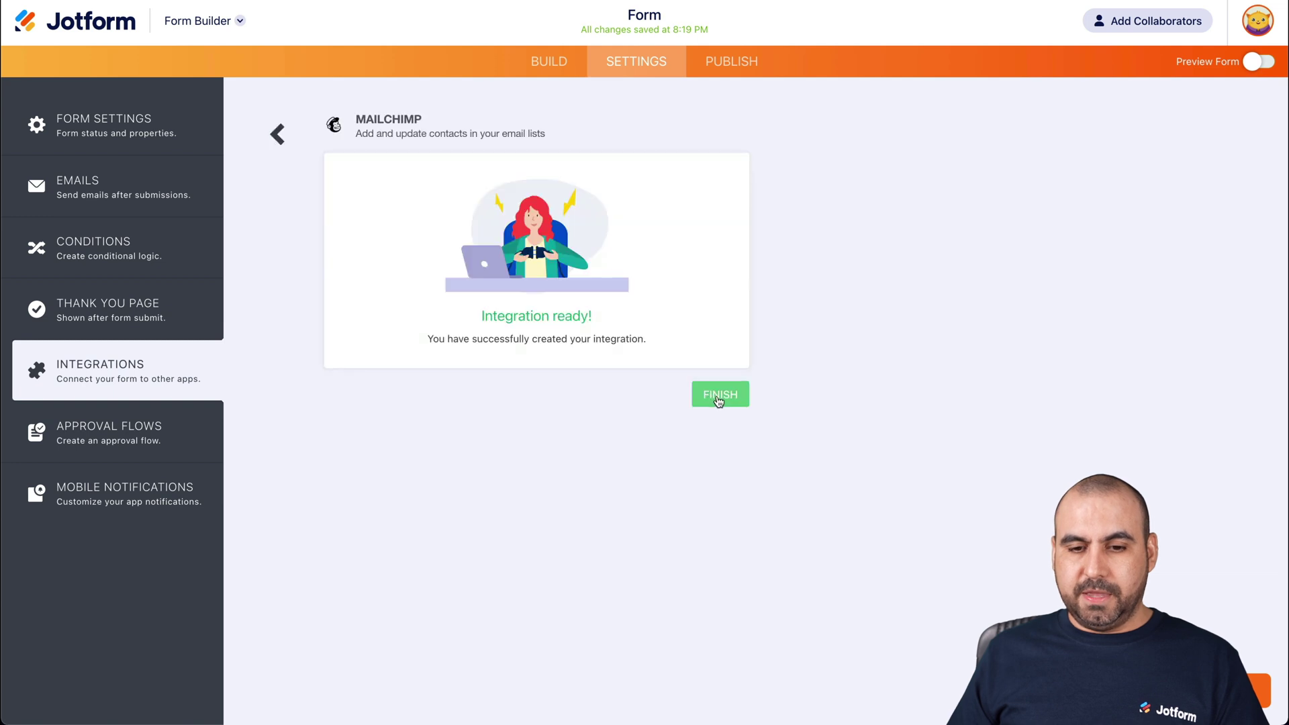
left_click(716, 398)
left_click(731, 61)
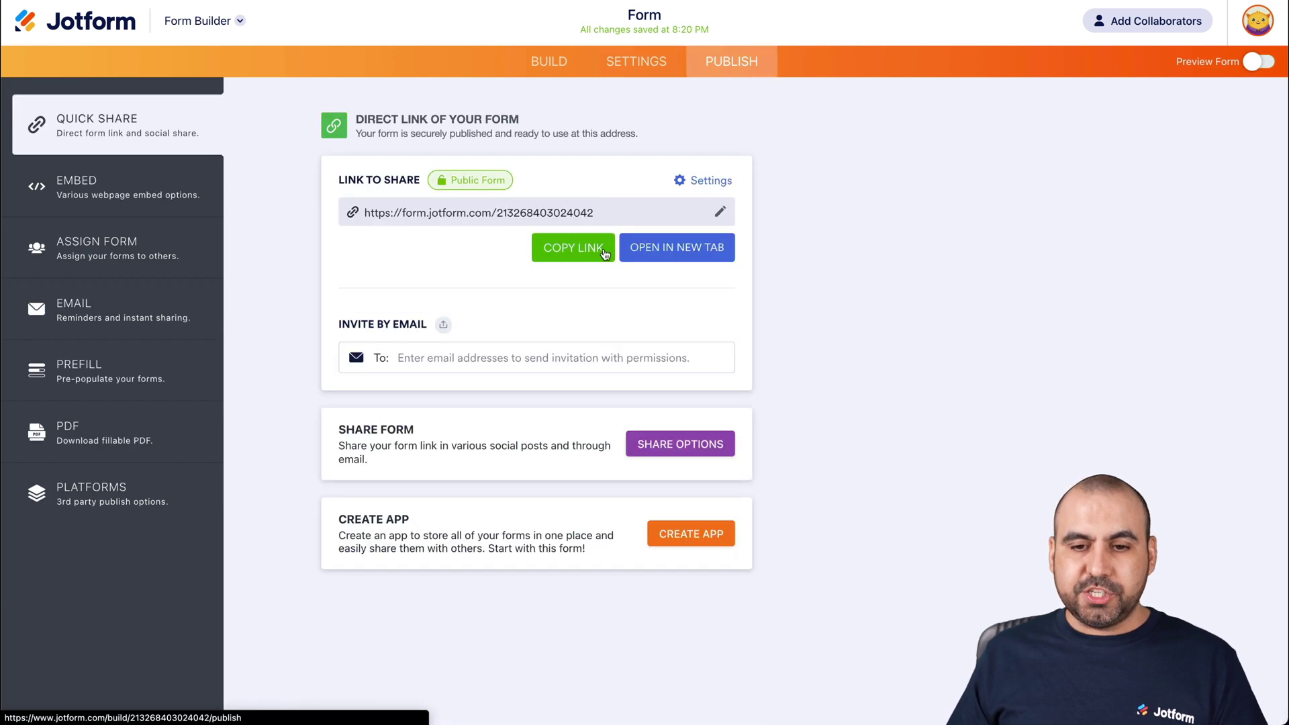
Step: Open the live form in a new tab and enter a test first and last name
left_click(659, 255)
left_click(586, 197)
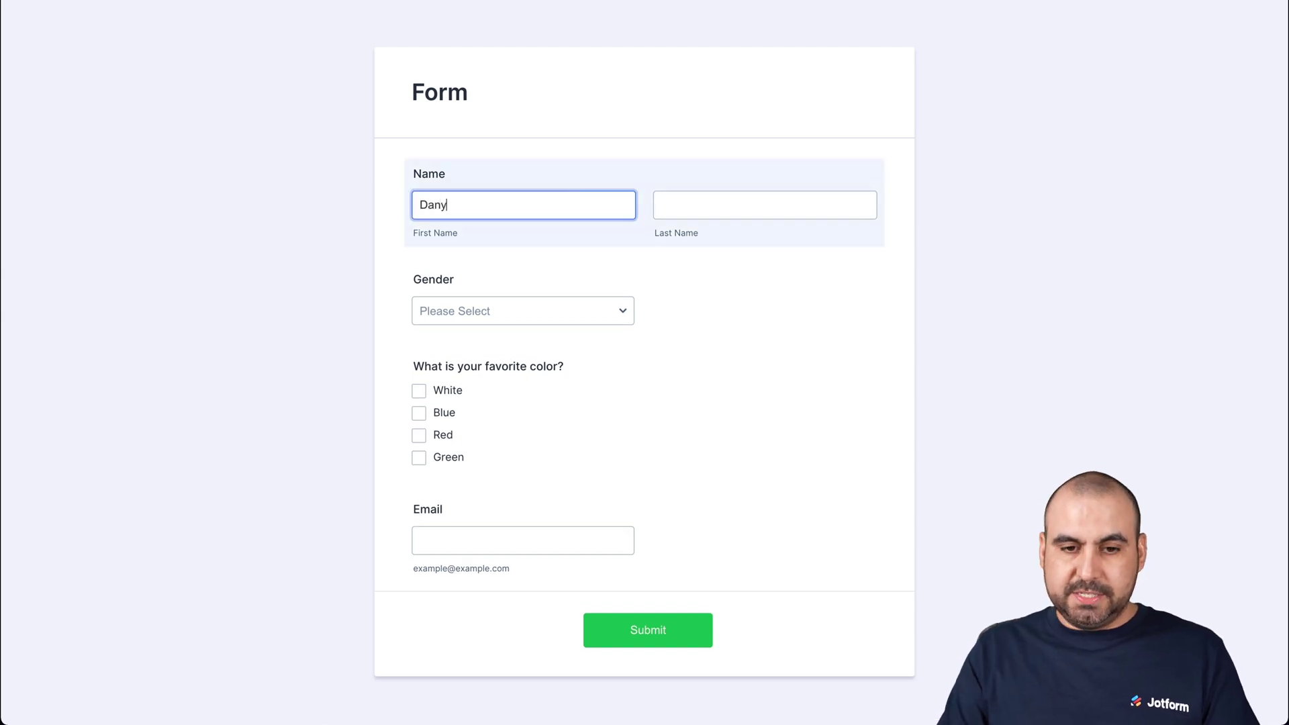
key("Tab")
Step: Choose Male, tick Blue as favourite color, enter a different test e-mail and submit
key("Tab")
left_click(507, 319)
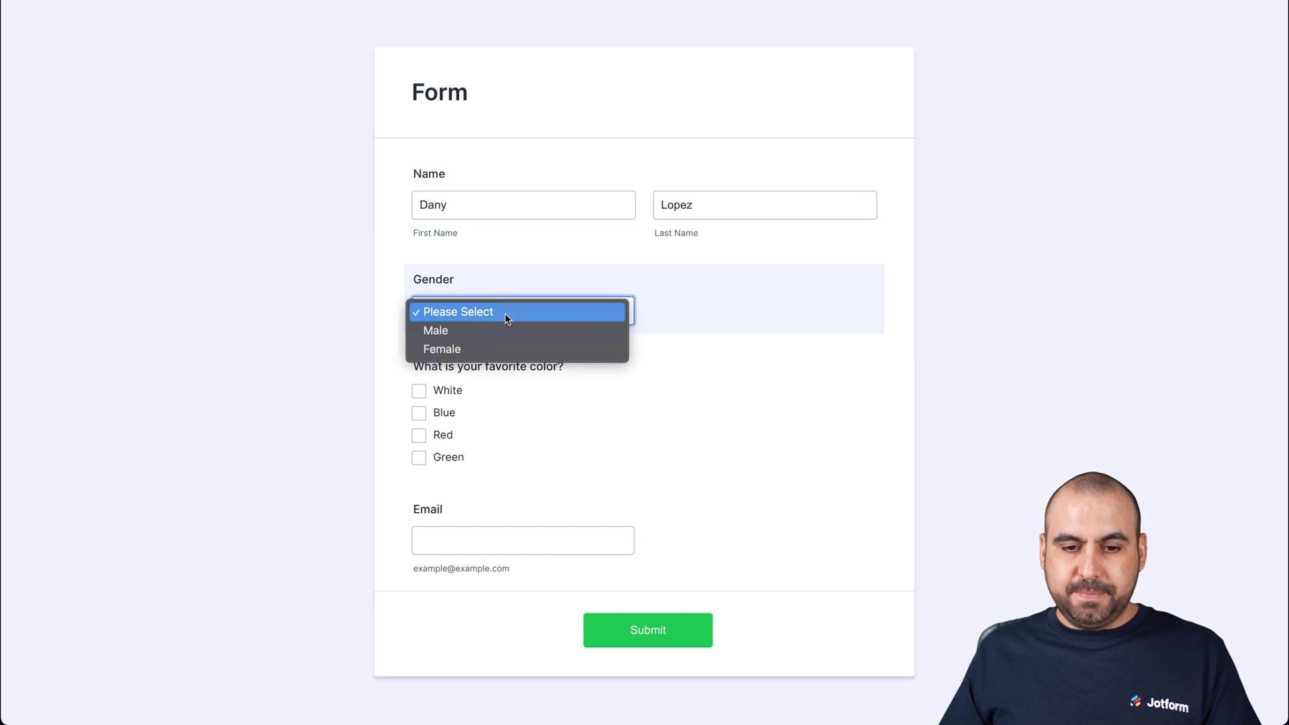
left_click(475, 332)
left_click(419, 413)
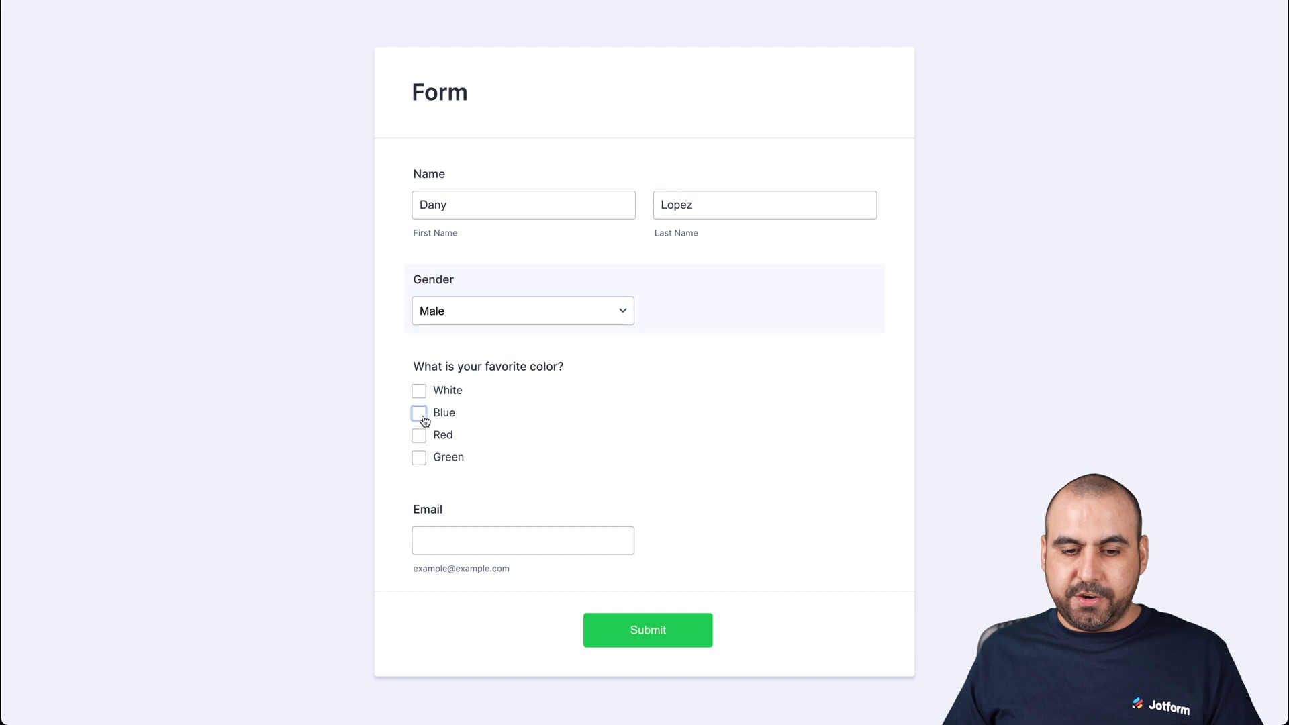
left_click(460, 530)
type("test321")
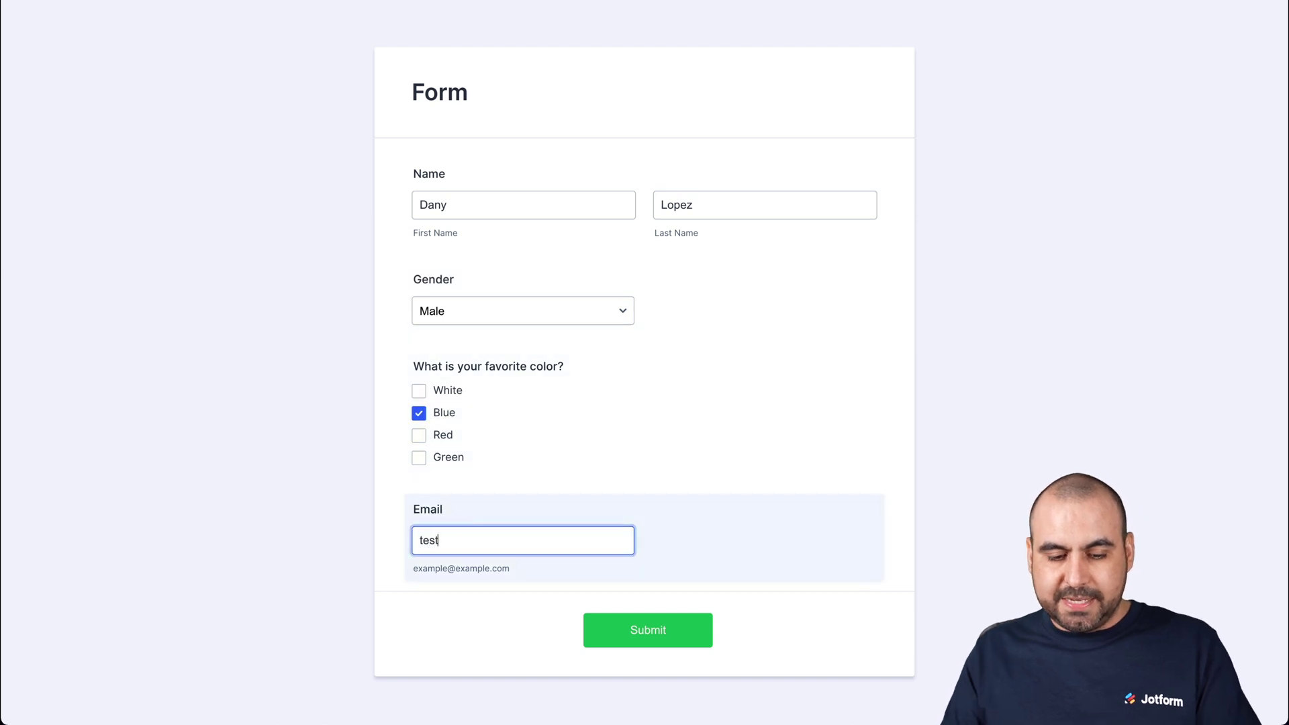
type("@test.com")
left_click(621, 626)
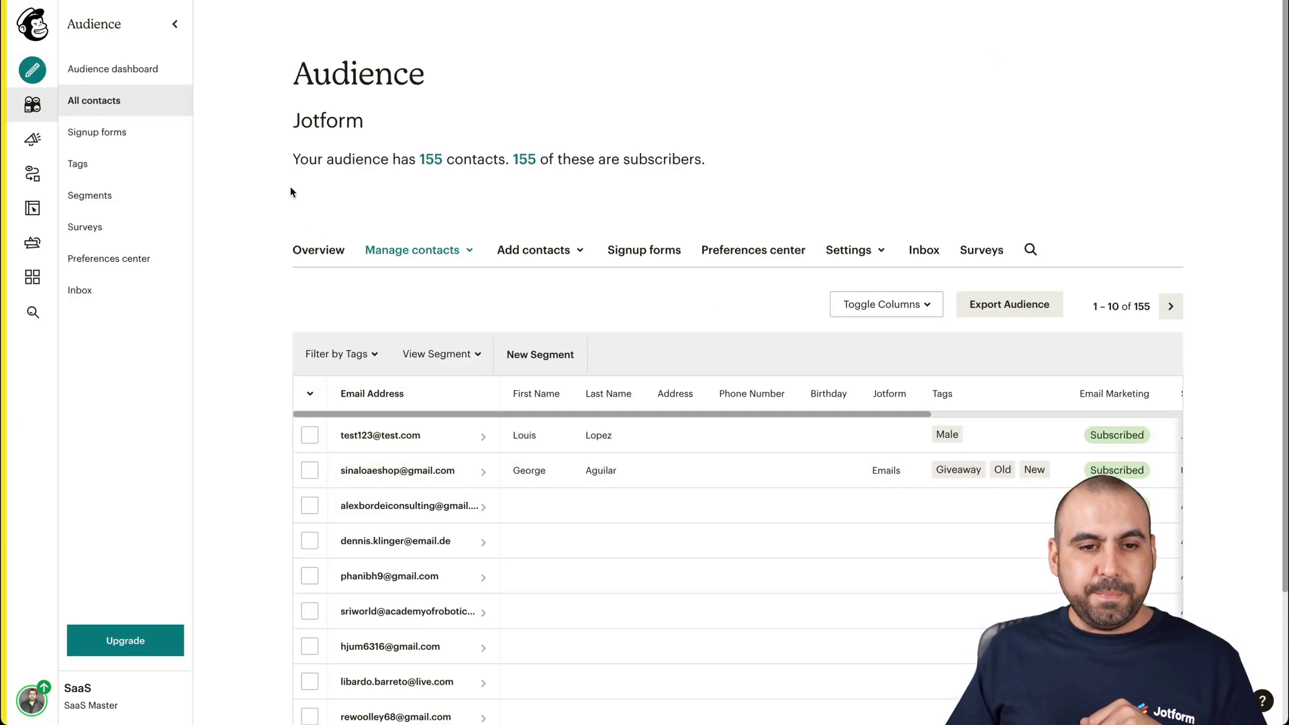
Step: Reload the Mailchimp Jotform audience contacts page to look for the new submission
key("super+r")
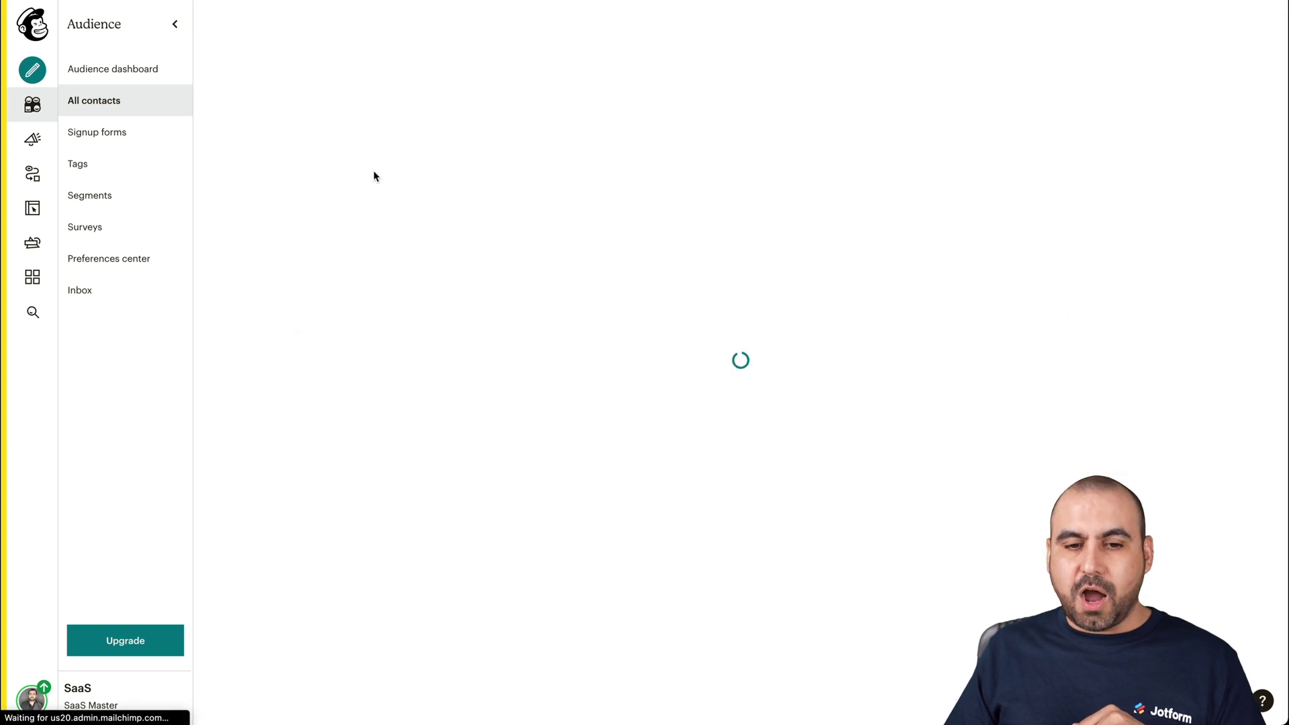
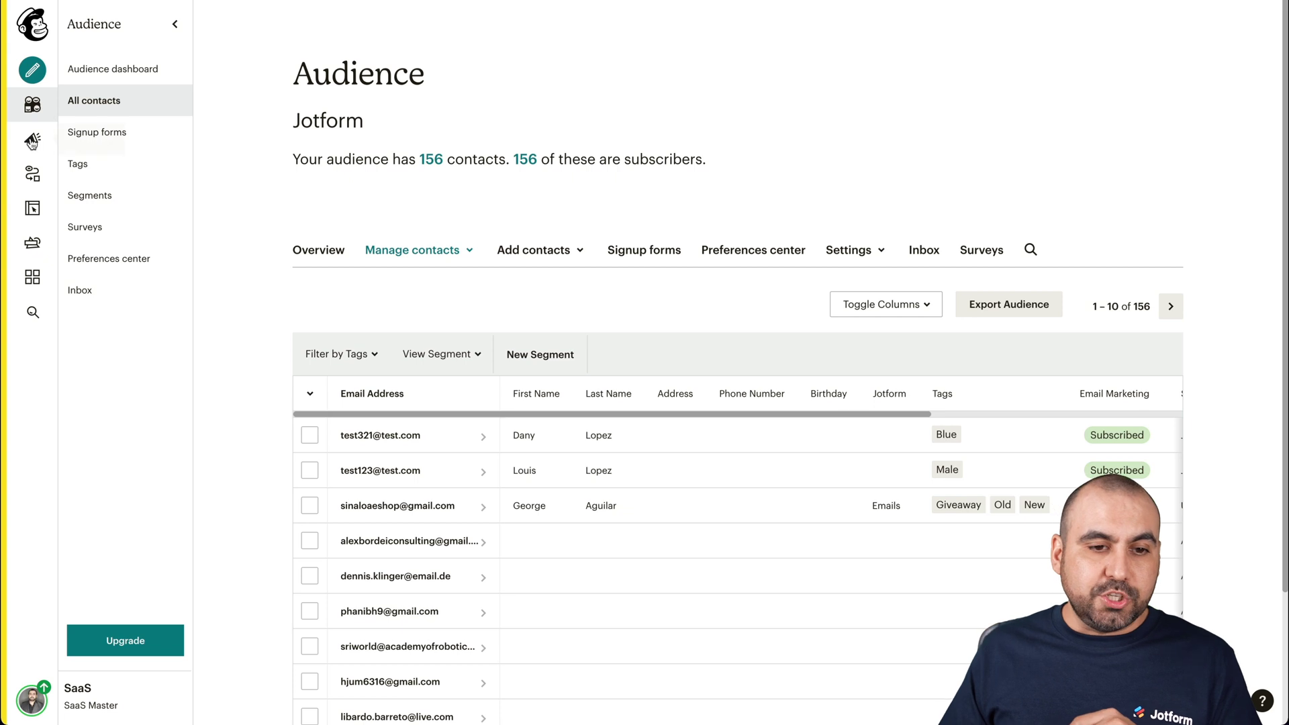
Step: Create a new Regular email campaign draft from Campaigns and bring up its recipient settings
left_click(33, 141)
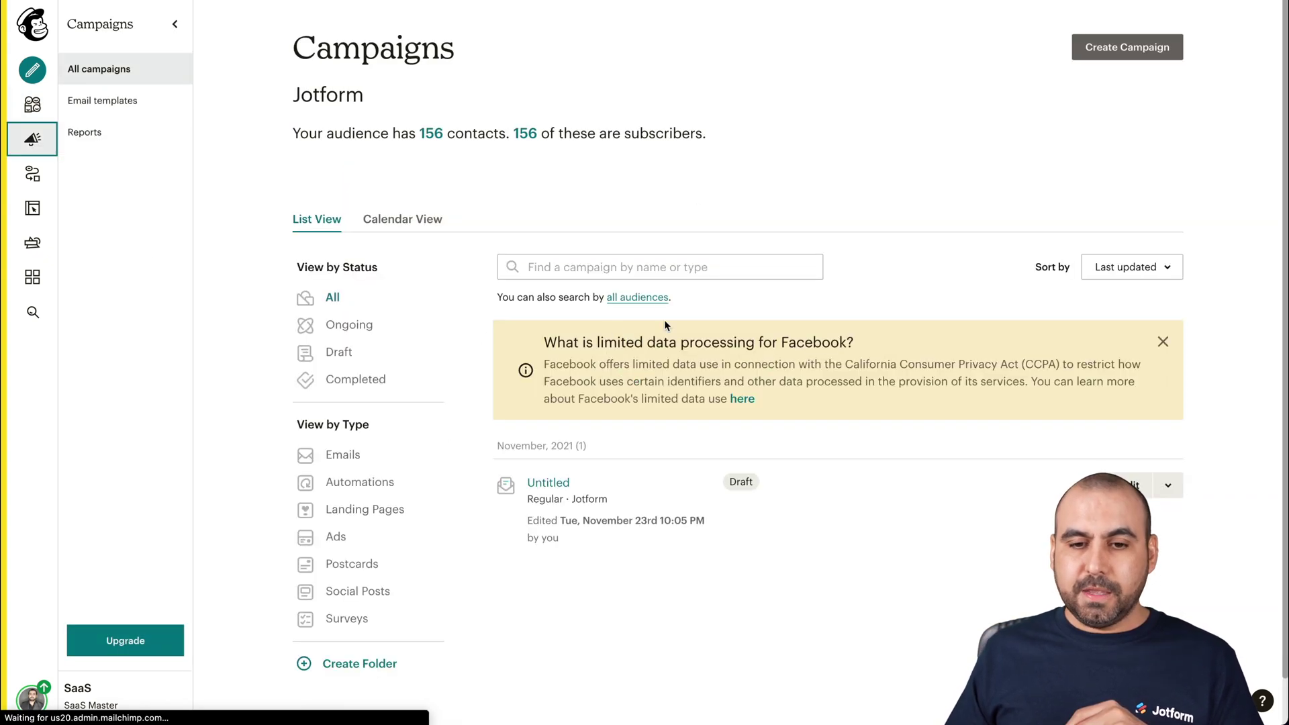
left_click(1126, 46)
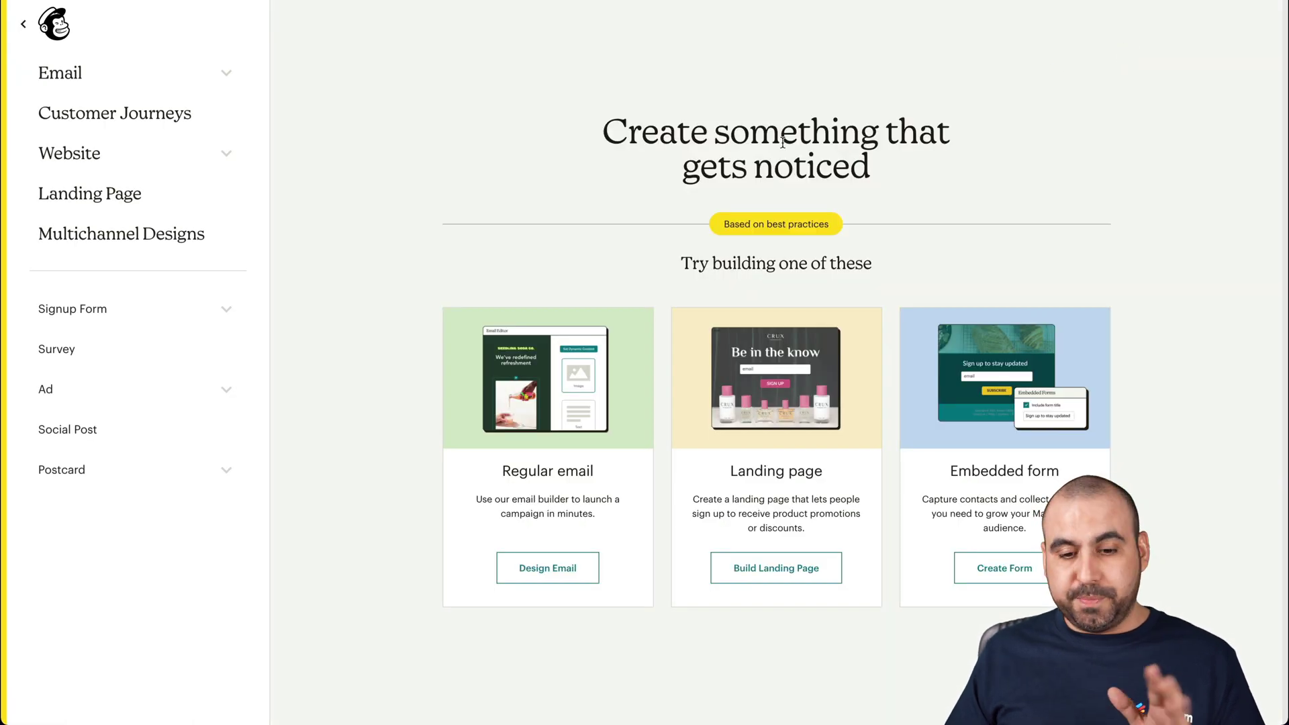
left_click(560, 575)
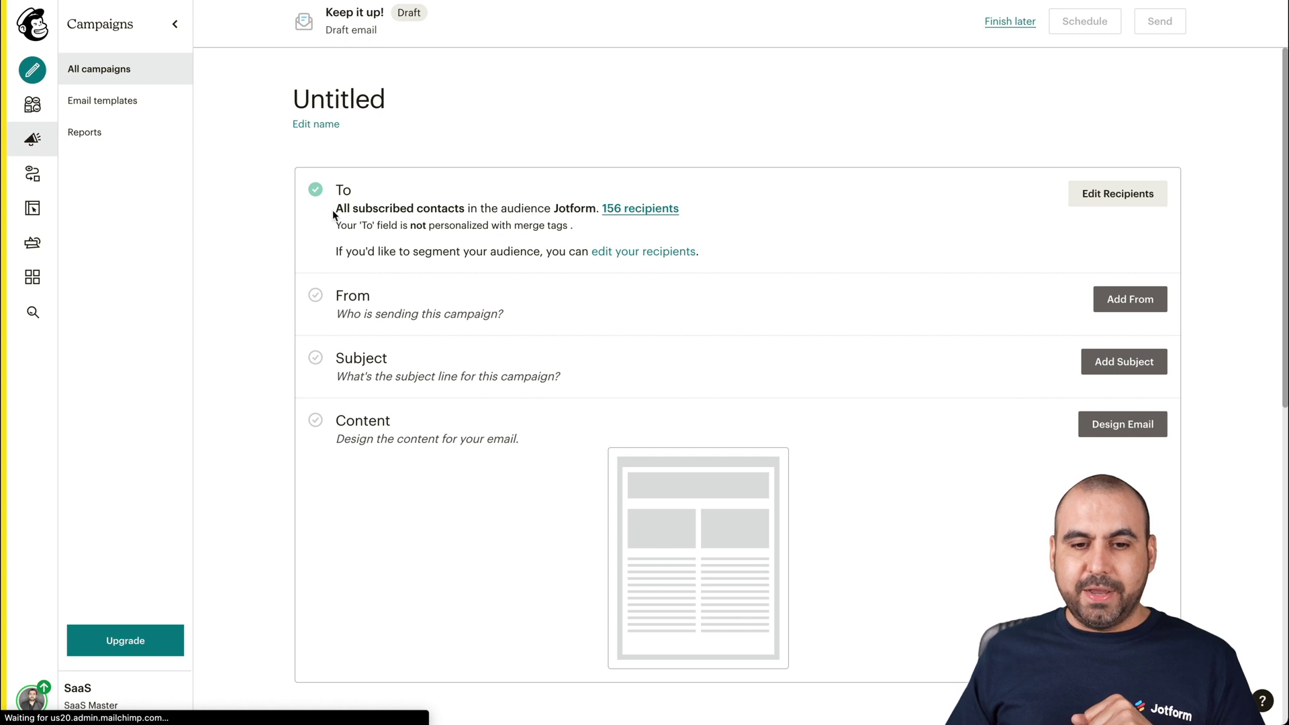
left_click(1109, 195)
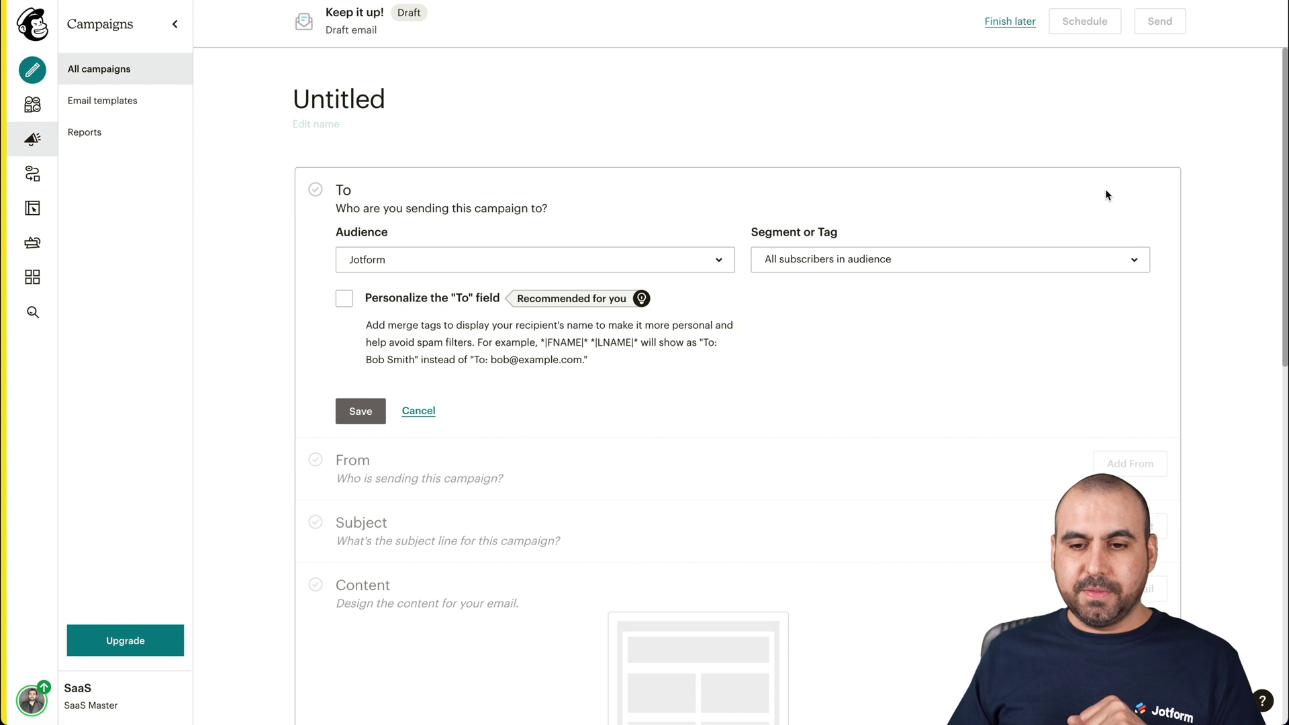
Step: Keep Jotform as the audience and narrow recipients to the 'Male' tag
left_click(391, 267)
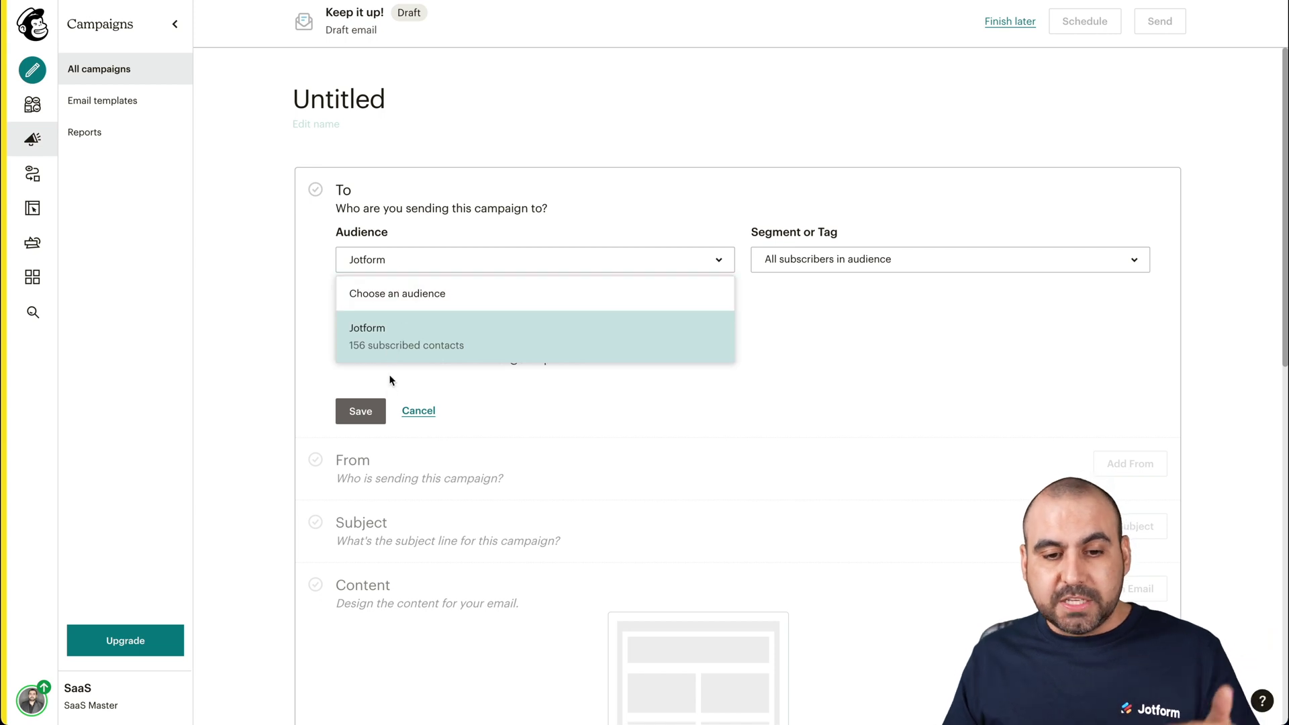
left_click(292, 250)
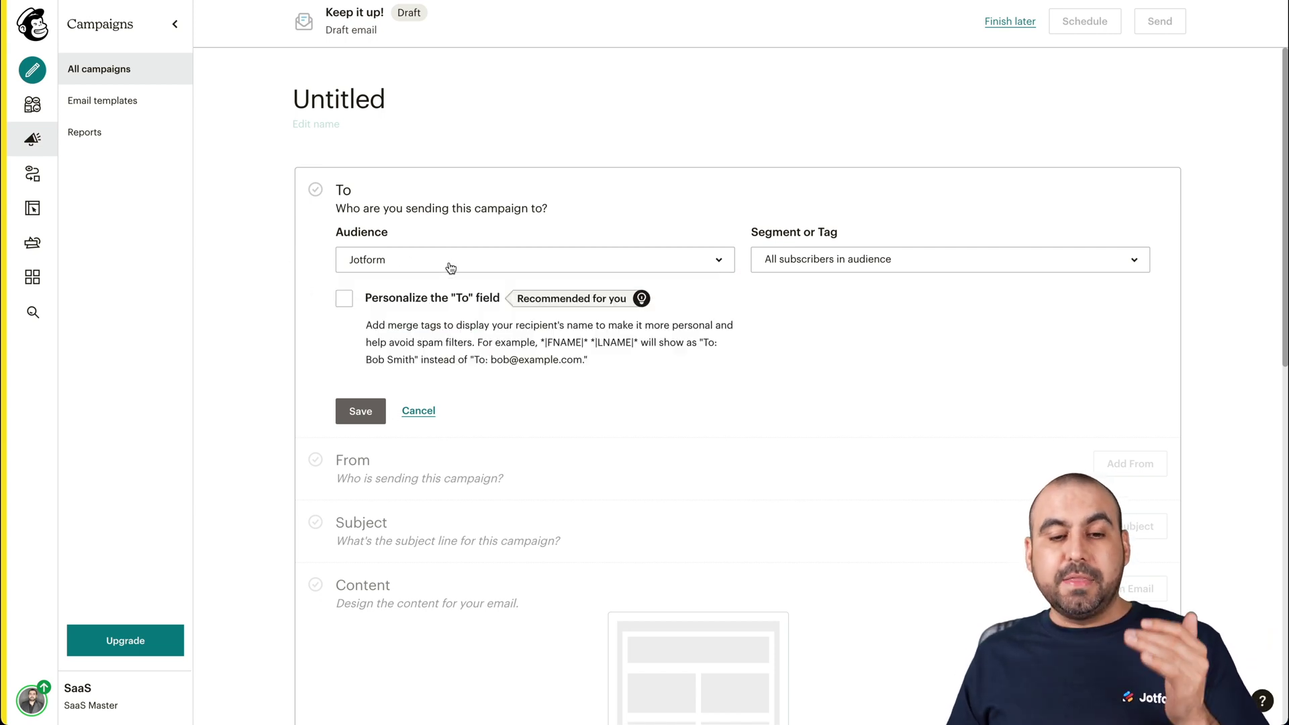
left_click(872, 263)
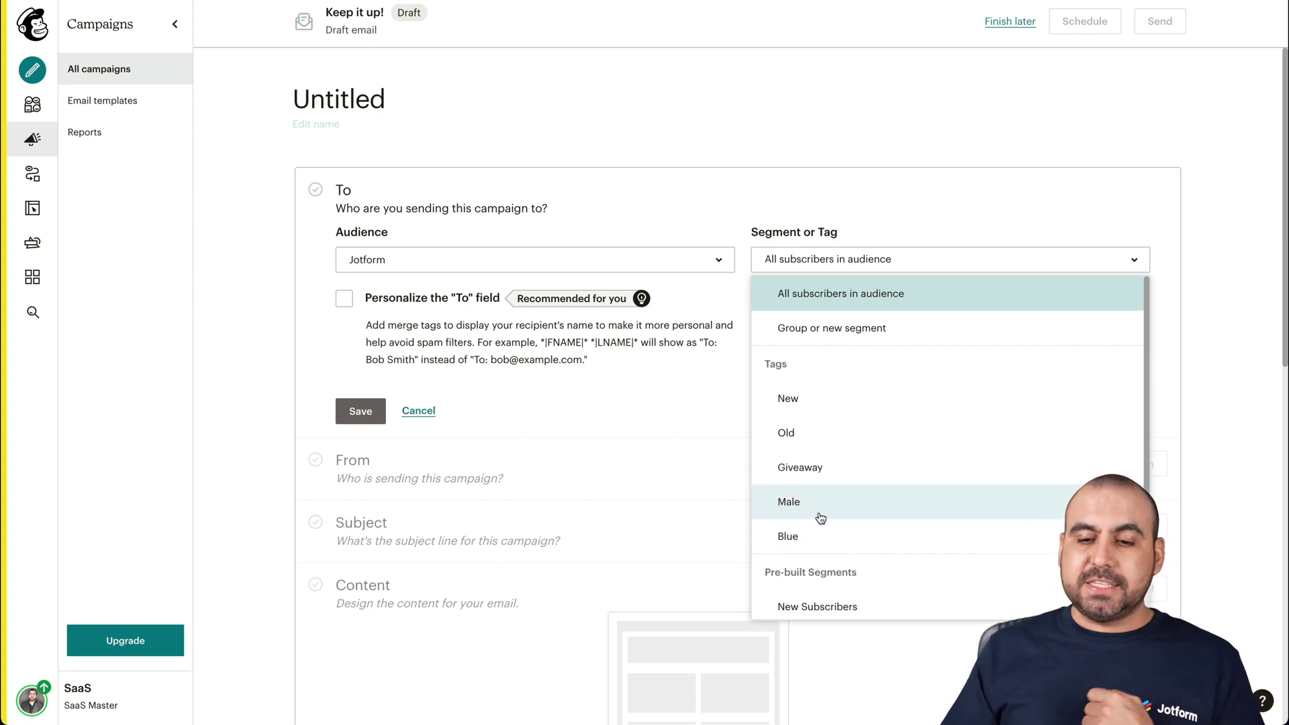
left_click(821, 518)
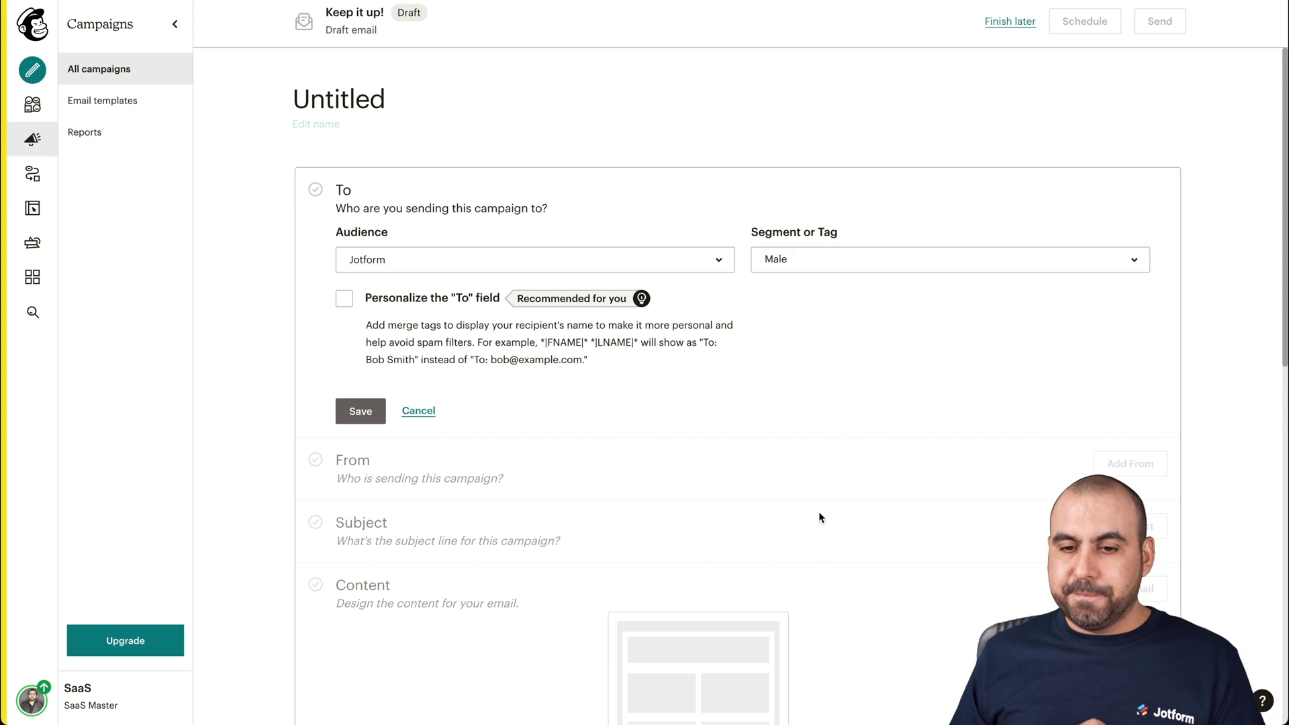